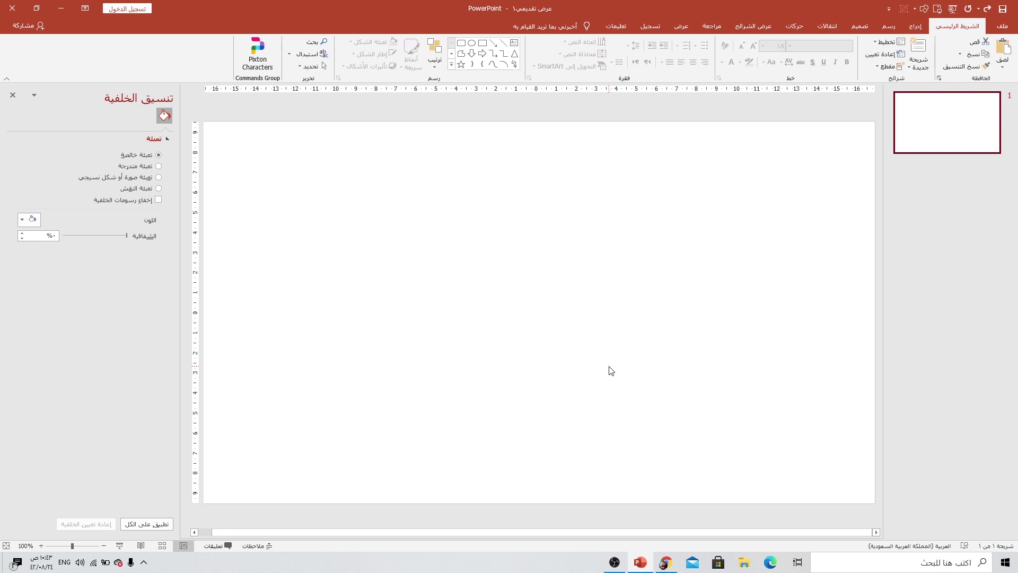
# Step: Switch the ribbon to the Insert (إدراج) tab on the blank slide
pyautogui.click(915, 26)
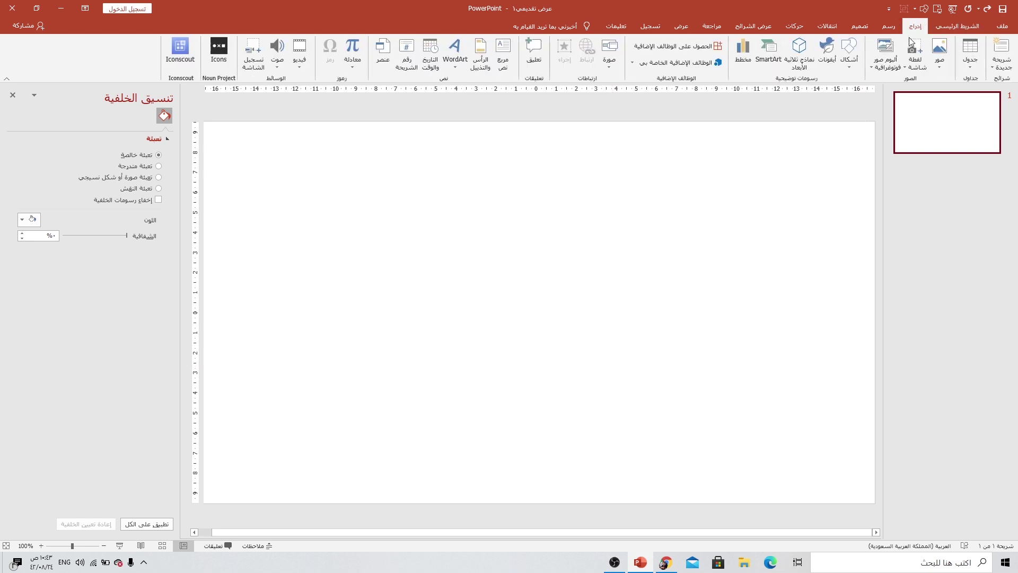
# Step: Insert a Relationship > Hexagon Cluster SmartArt graphic and convert it to shapes
pyautogui.click(775, 64)
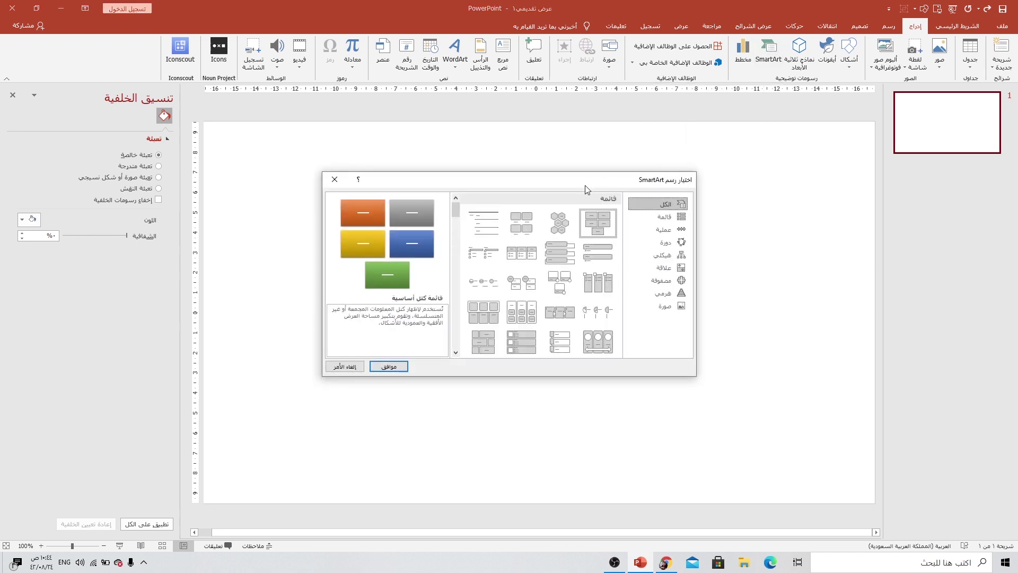
pyautogui.click(660, 217)
pyautogui.click(660, 229)
pyautogui.click(660, 243)
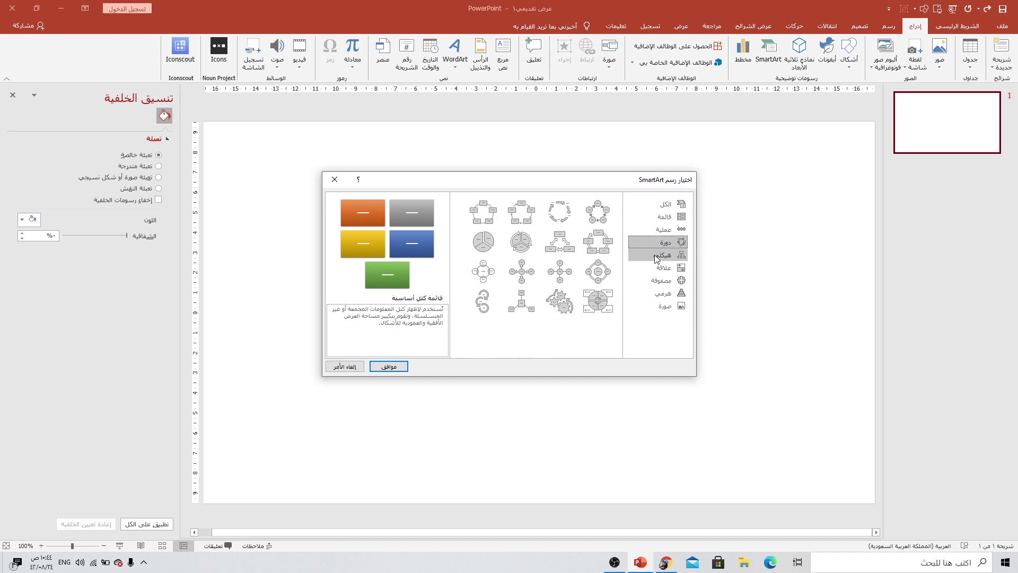
pyautogui.click(656, 257)
pyautogui.click(658, 273)
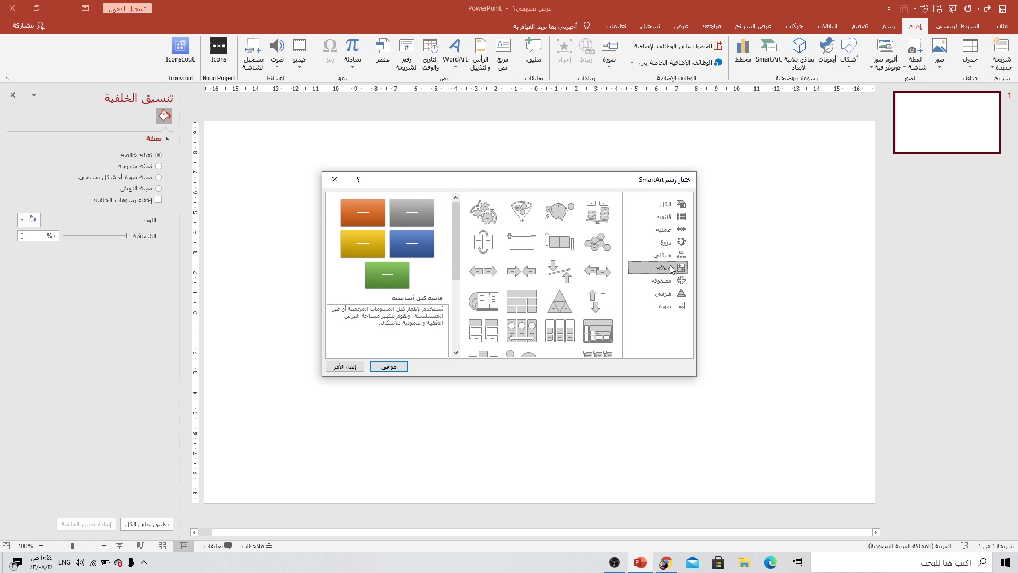
pyautogui.click(603, 249)
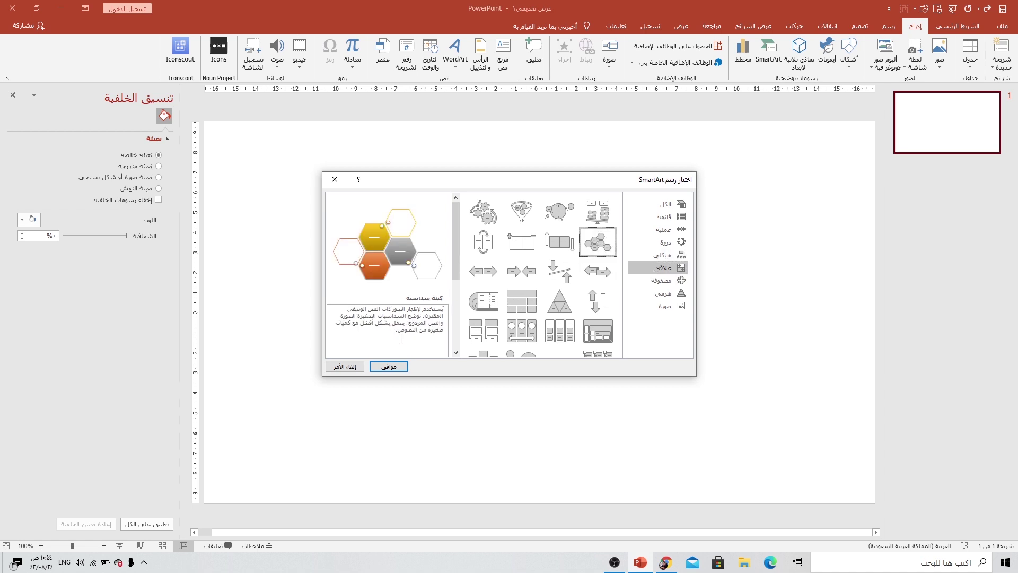
pyautogui.click(380, 366)
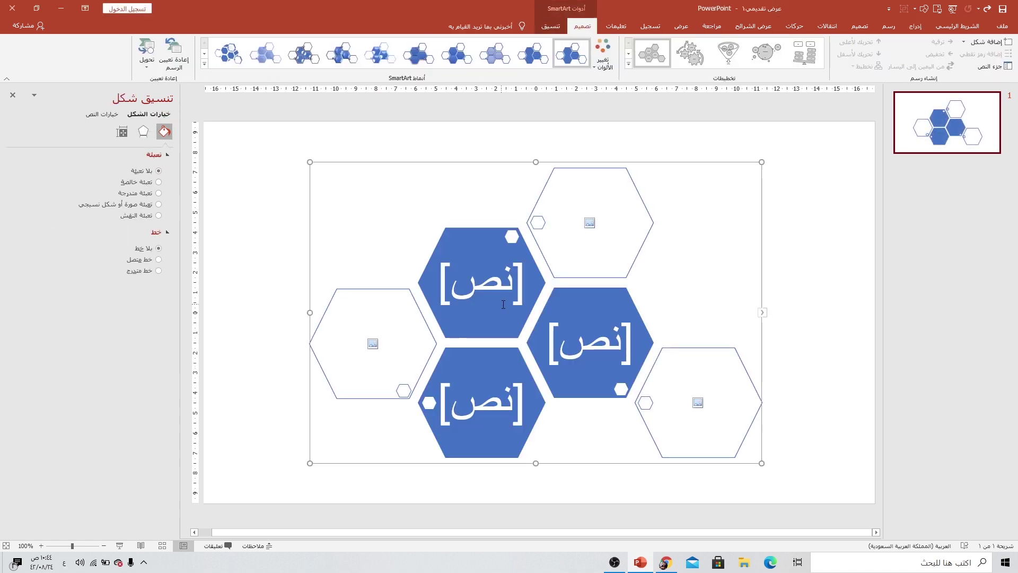
pyautogui.rightClick(593, 163)
pyautogui.moveTo(549, 247)
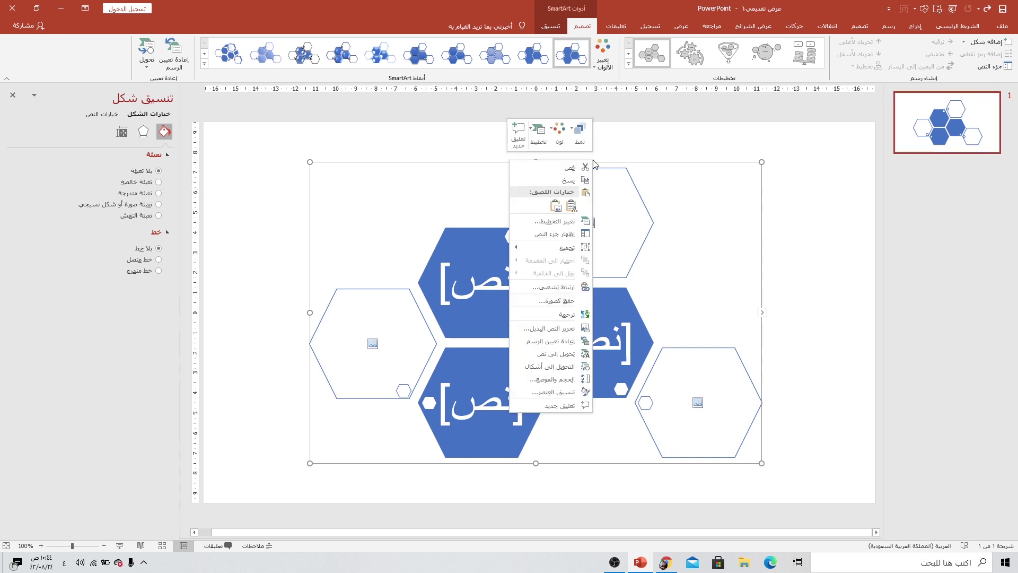
pyautogui.click(477, 275)
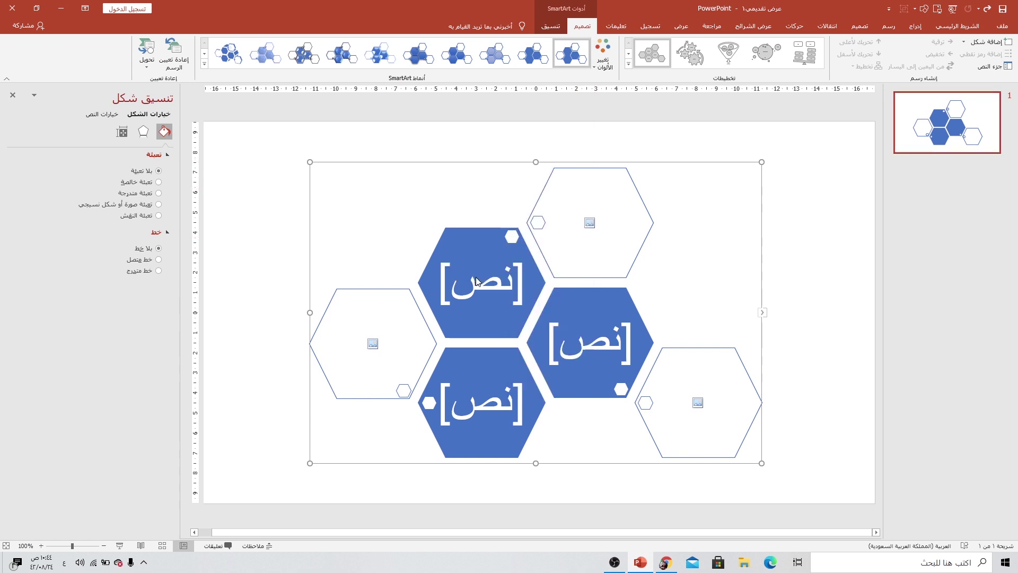
# Step: Ungroup the hexagons, shift them right, and move the right outlined hexagon to the top-left slot
pyautogui.rightClick(578, 165)
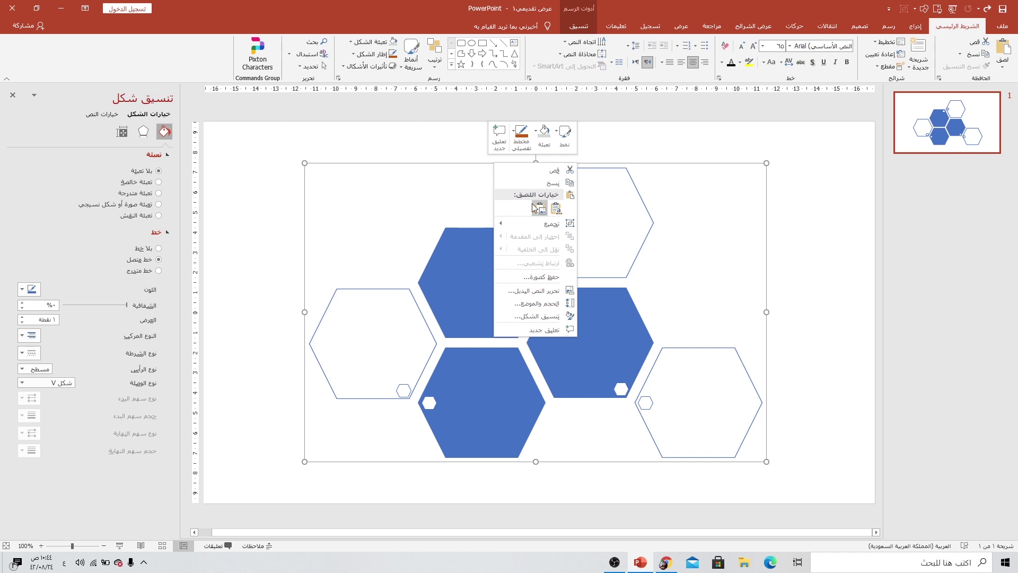
pyautogui.click(466, 249)
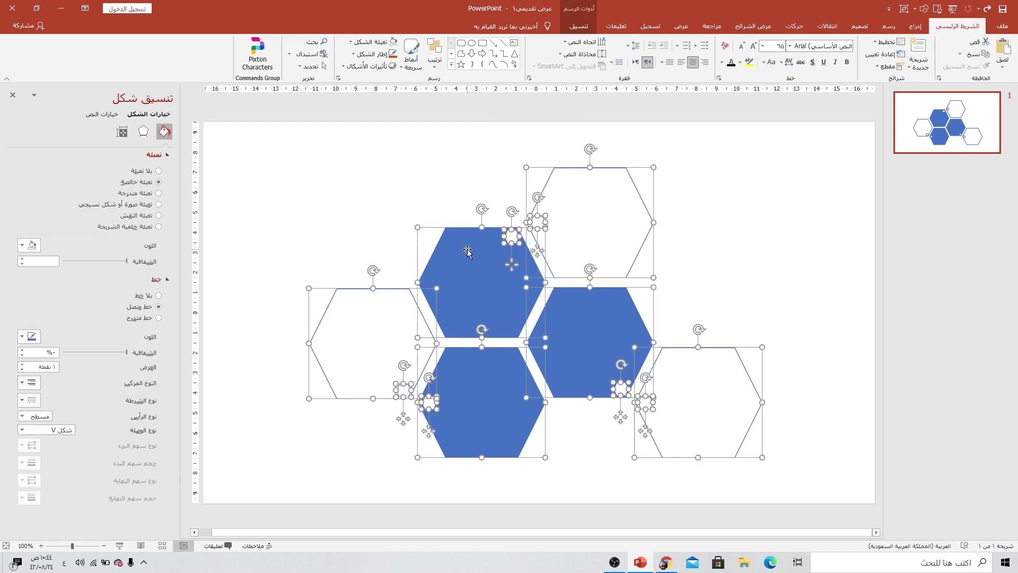
pyautogui.moveTo(613, 230); pyautogui.dragTo(729, 225)
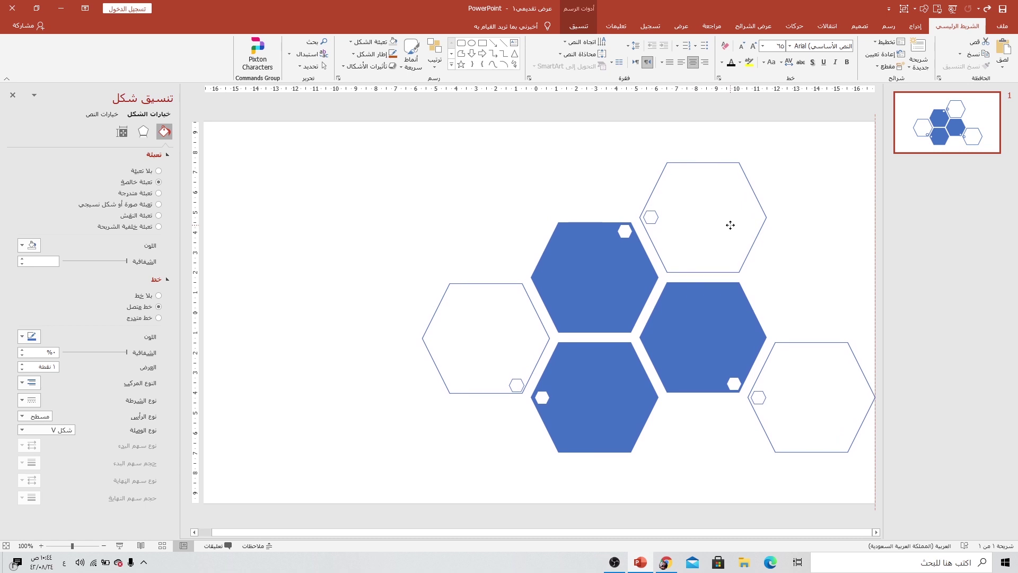
pyautogui.click(488, 166)
pyautogui.click(802, 348)
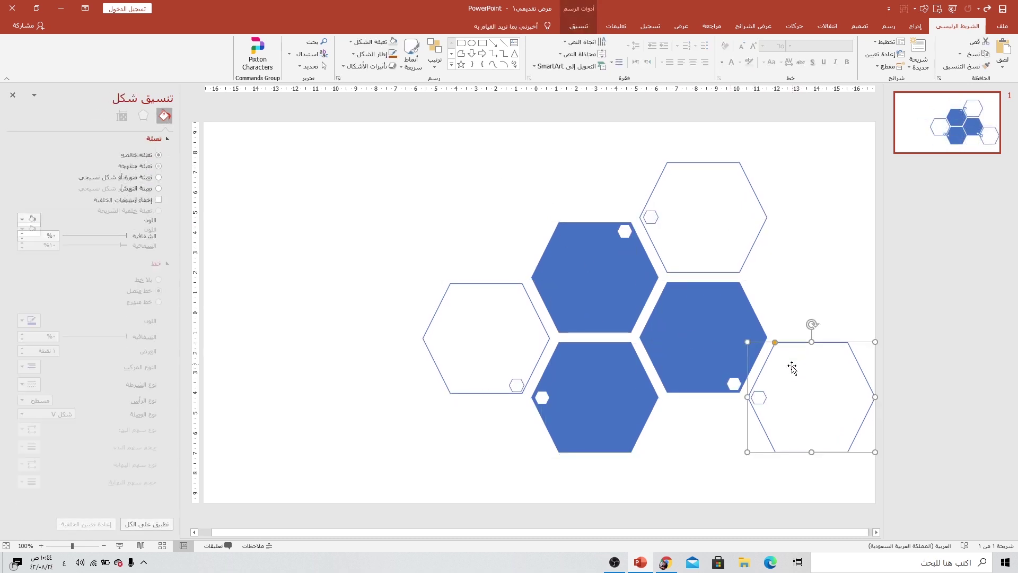
pyautogui.keyDown('shift'); pyautogui.click(764, 397); pyautogui.keyUp('shift')
pyautogui.moveTo(795, 383); pyautogui.dragTo(471, 200)
pyautogui.press('Escape')
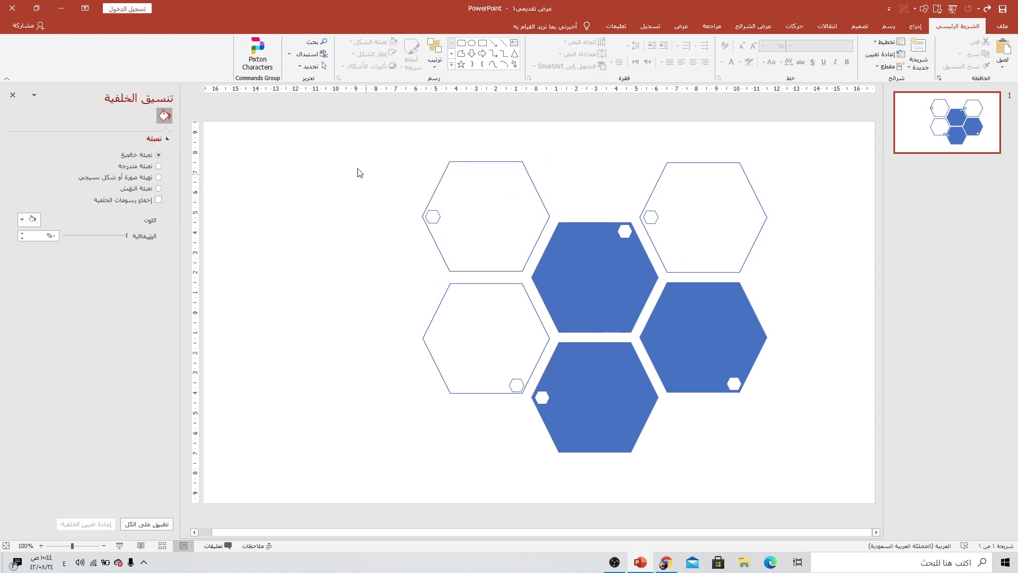
# Step: Move the honeycomb further right and add a smaller blue hexagon copy at the bottom right
pyautogui.moveTo(355, 124); pyautogui.dragTo(766, 454)
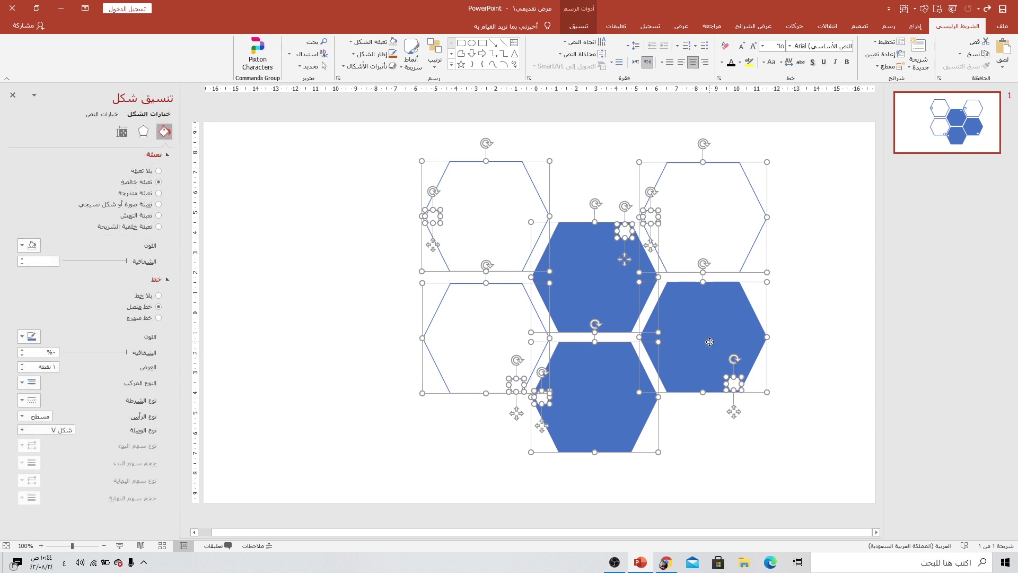
pyautogui.moveTo(711, 342)
pyautogui.mouseDown()
pyautogui.moveTo(808, 342)
pyautogui.moveTo(781, 422)
pyautogui.moveTo(793, 445)
pyautogui.mouseUp()
pyautogui.click(767, 437)
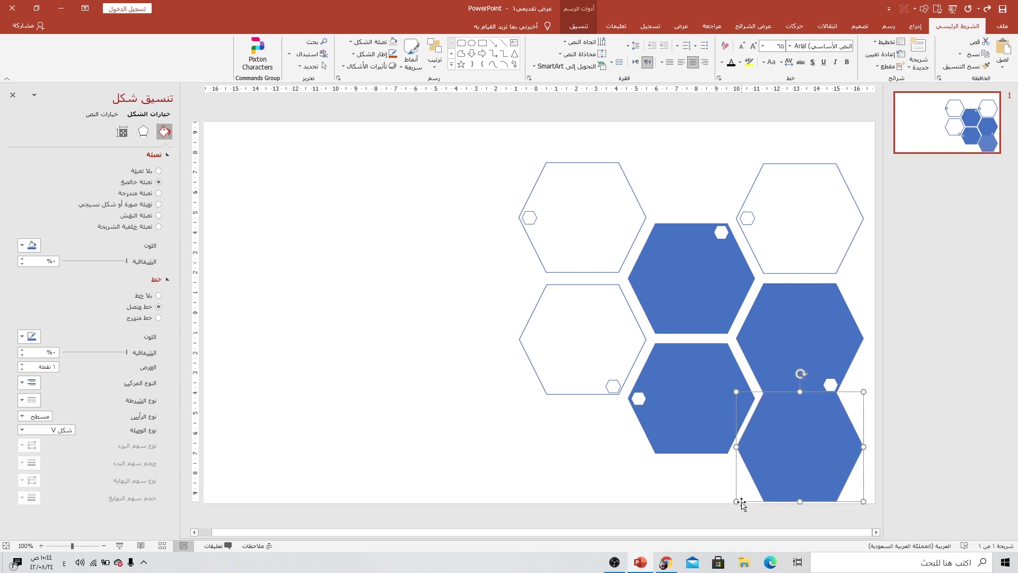
pyautogui.moveTo(733, 501); pyautogui.dragTo(750, 484)
pyautogui.moveTo(795, 452); pyautogui.dragTo(788, 457)
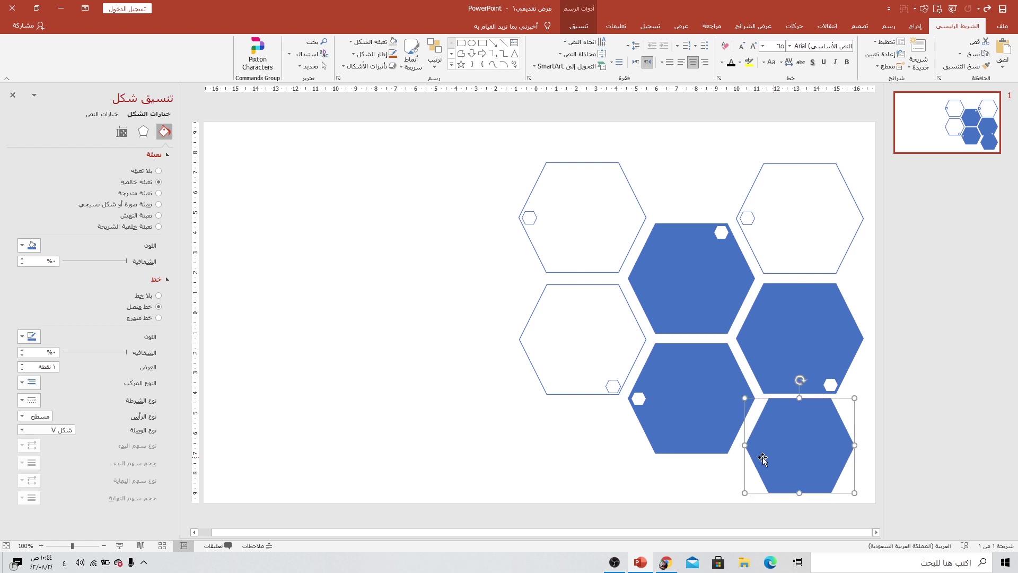
pyautogui.click(701, 490)
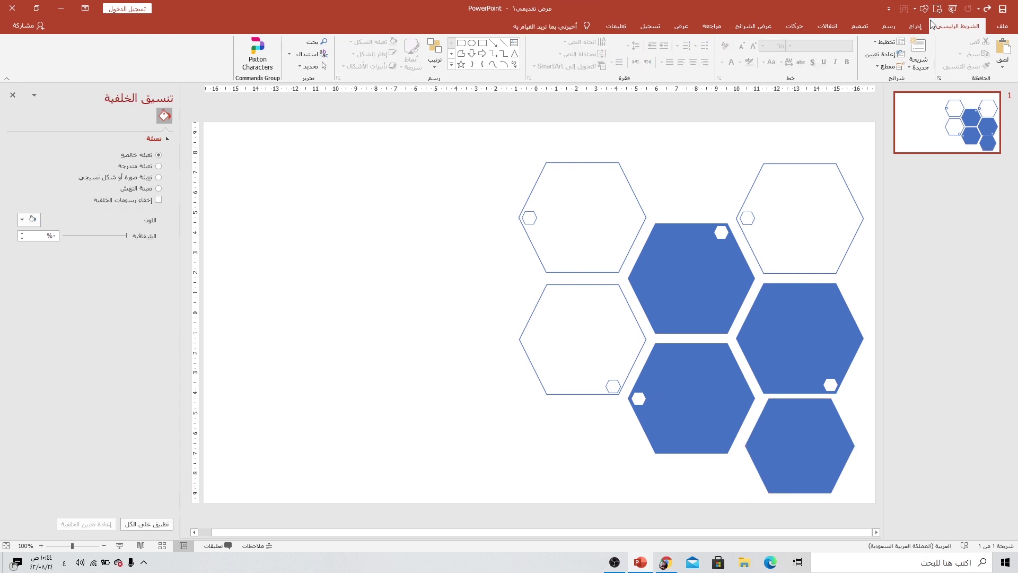
# Step: Draw a rectangle stretched to cover the entire slide
pyautogui.click(914, 26)
pyautogui.click(852, 67)
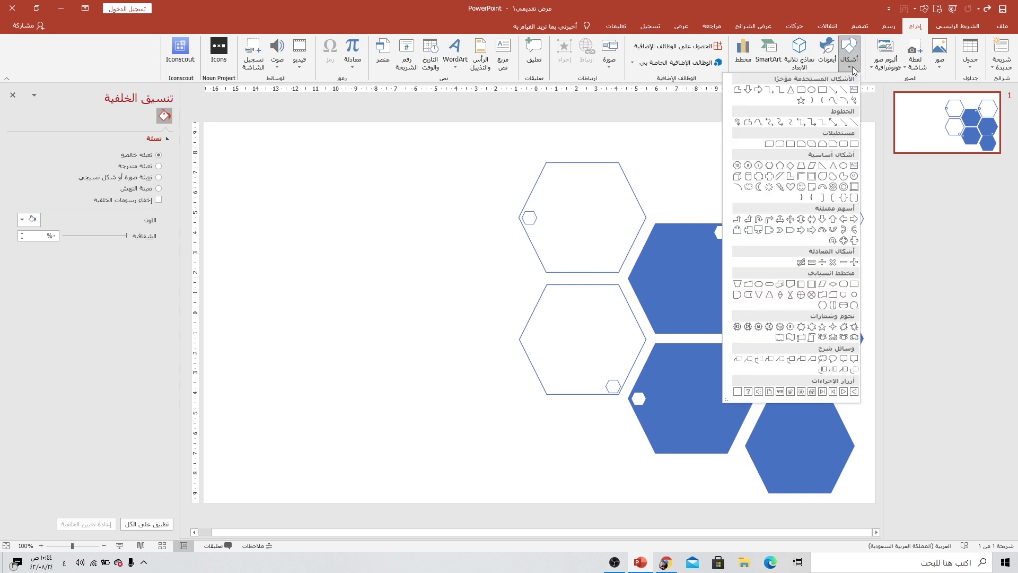
pyautogui.click(825, 92)
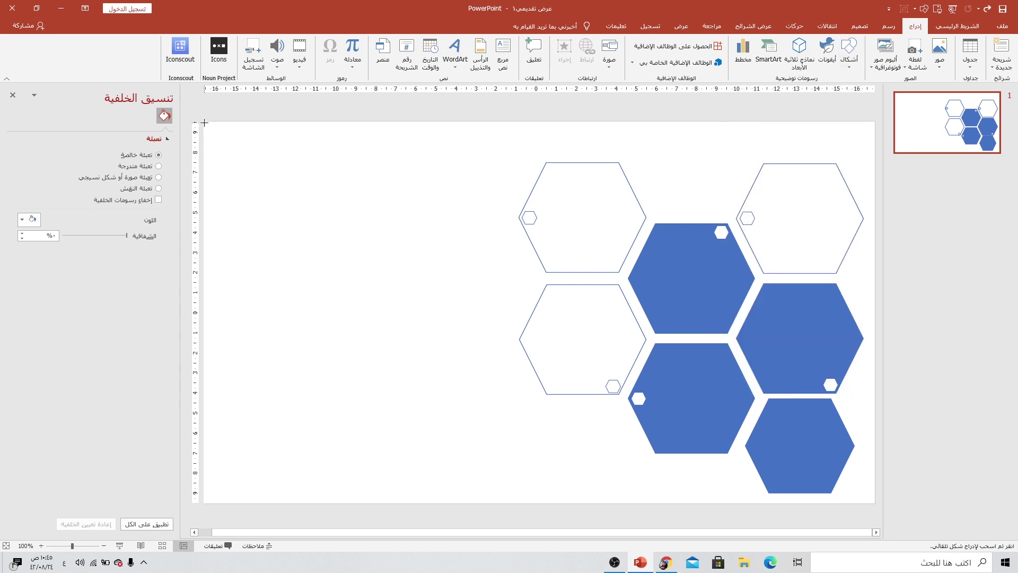
pyautogui.moveTo(204, 123); pyautogui.dragTo(870, 502)
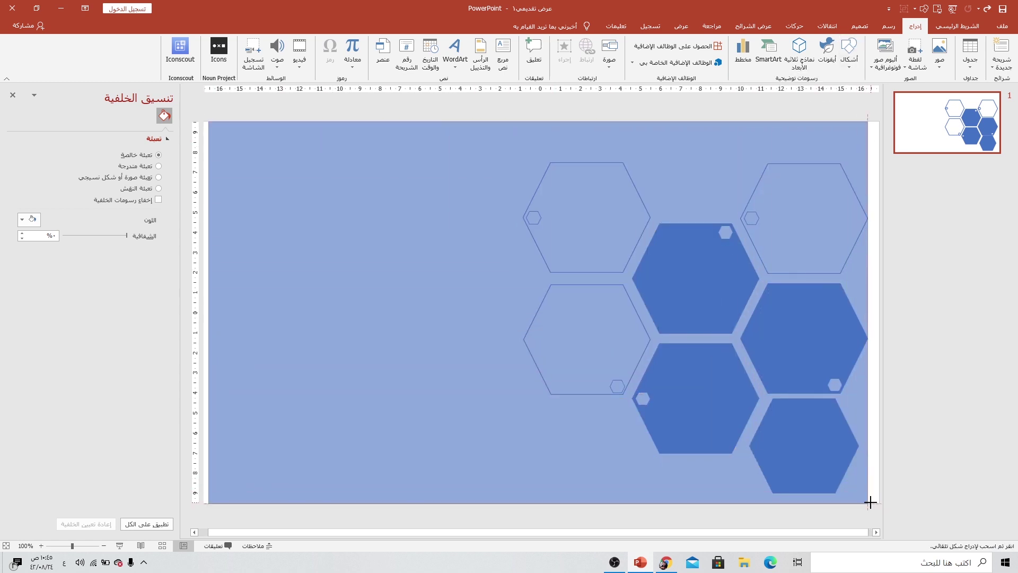
pyautogui.moveTo(870, 502); pyautogui.dragTo(875, 509)
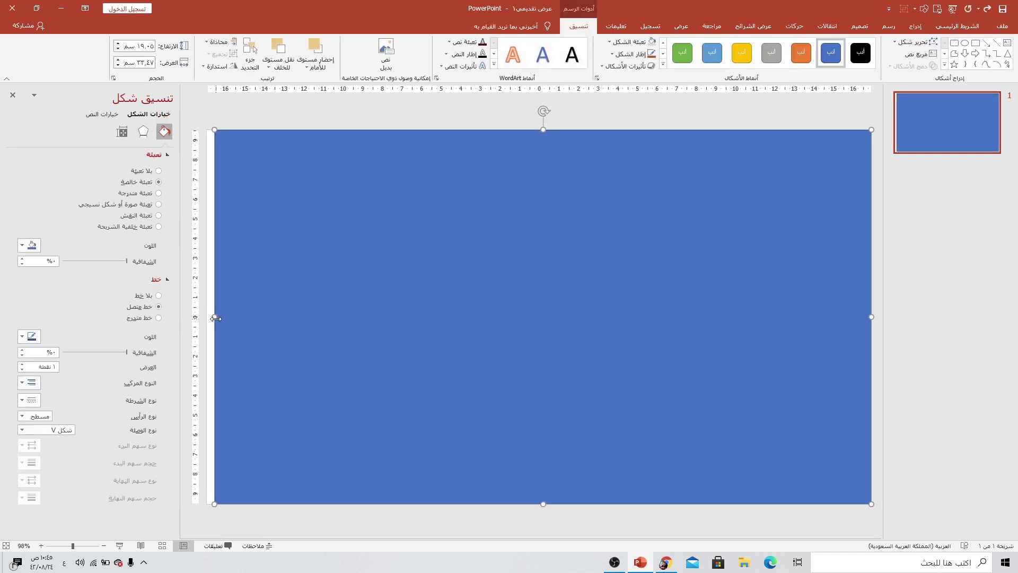
pyautogui.moveTo(215, 319); pyautogui.dragTo(211, 317)
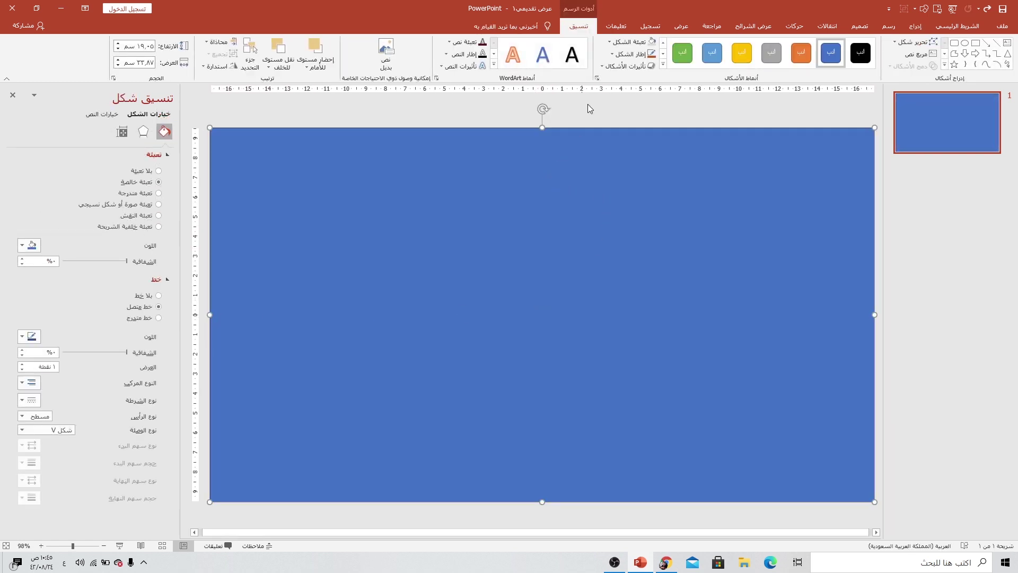
# Step: Fill the rectangle light peach, remove its outline, and send it to the back
pyautogui.click(610, 42)
pyautogui.click(606, 82)
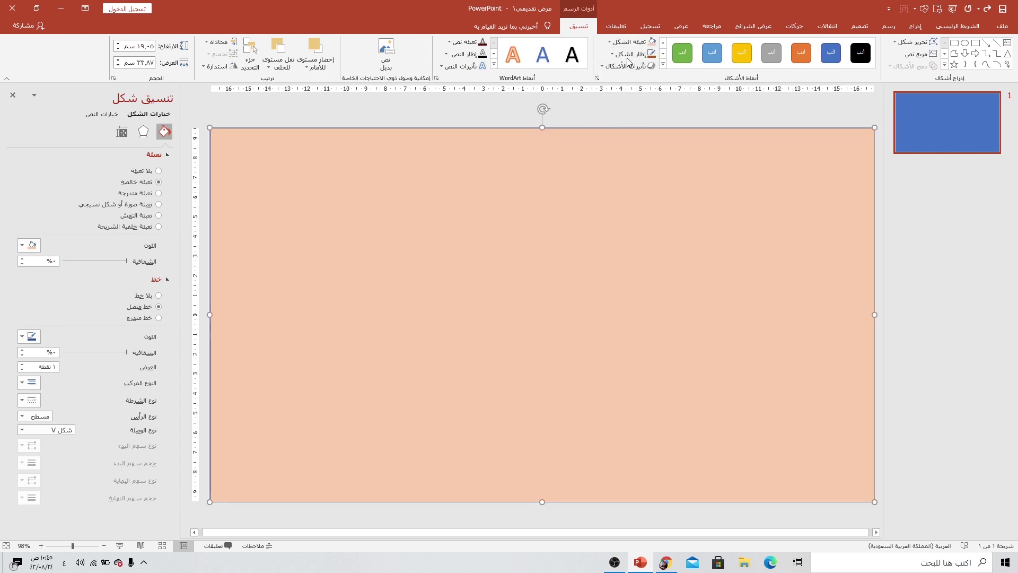
pyautogui.click(629, 54)
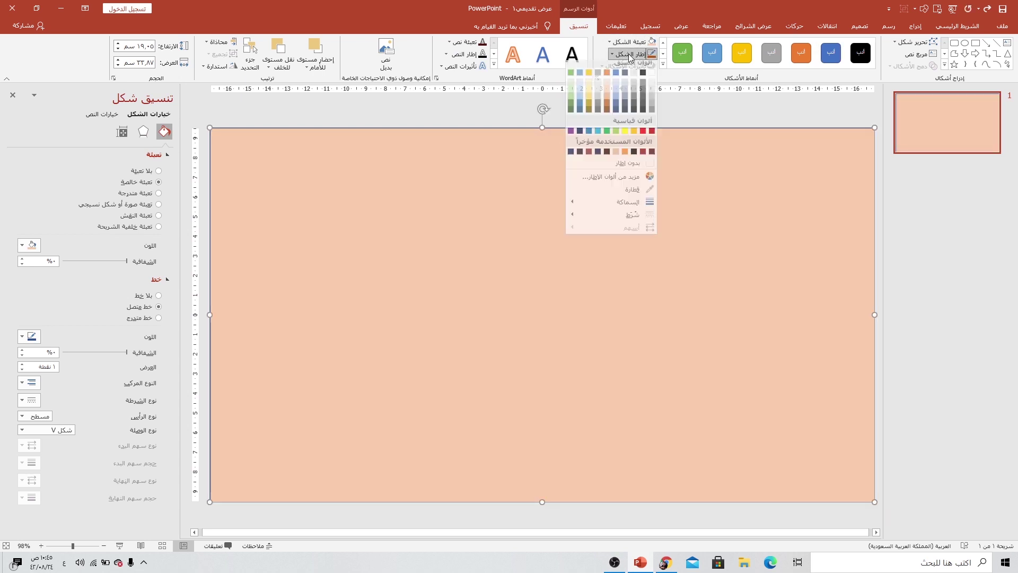
pyautogui.click(609, 169)
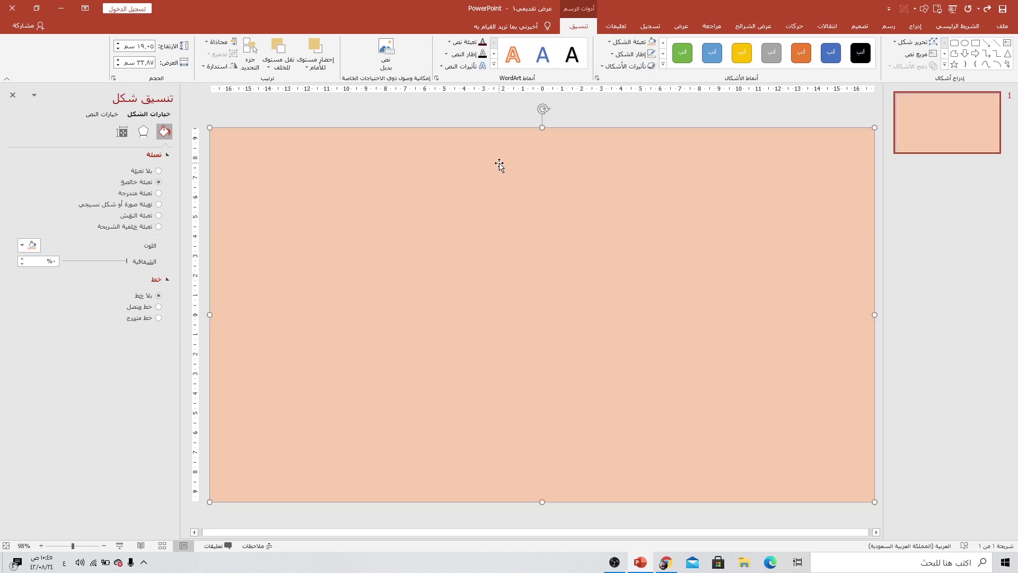
pyautogui.click(278, 65)
pyautogui.click(253, 92)
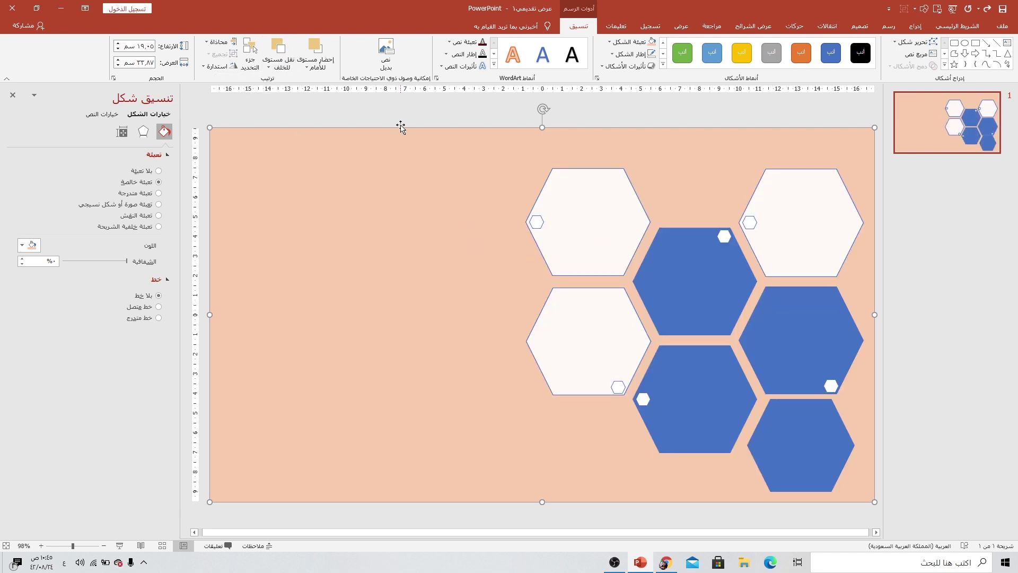
# Step: Fragment all hexagons except the bottom-right blue one, then fill the fragments grey
pyautogui.press('Escape')
pyautogui.click(355, 204)
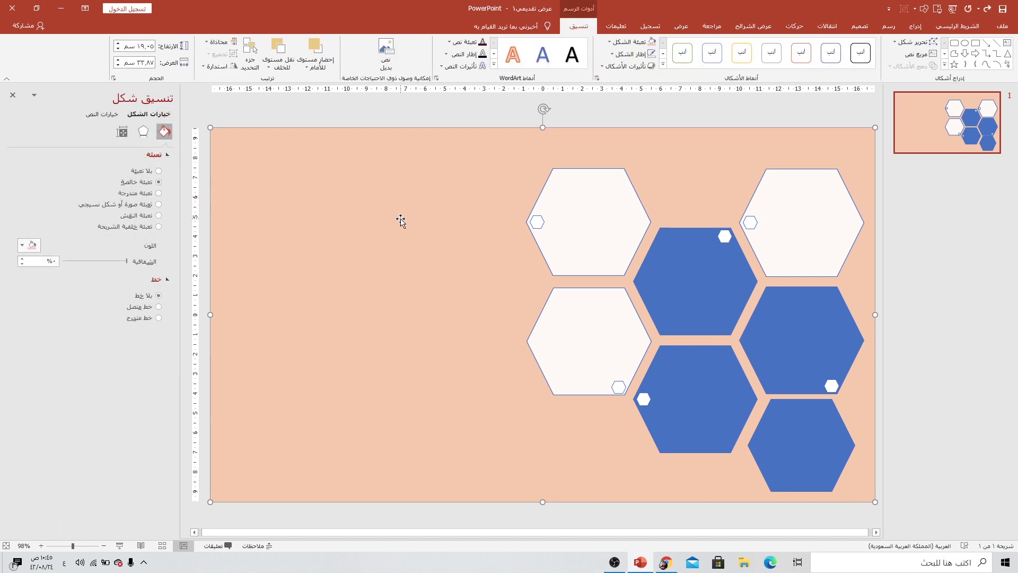
pyautogui.moveTo(458, 107); pyautogui.dragTo(905, 505)
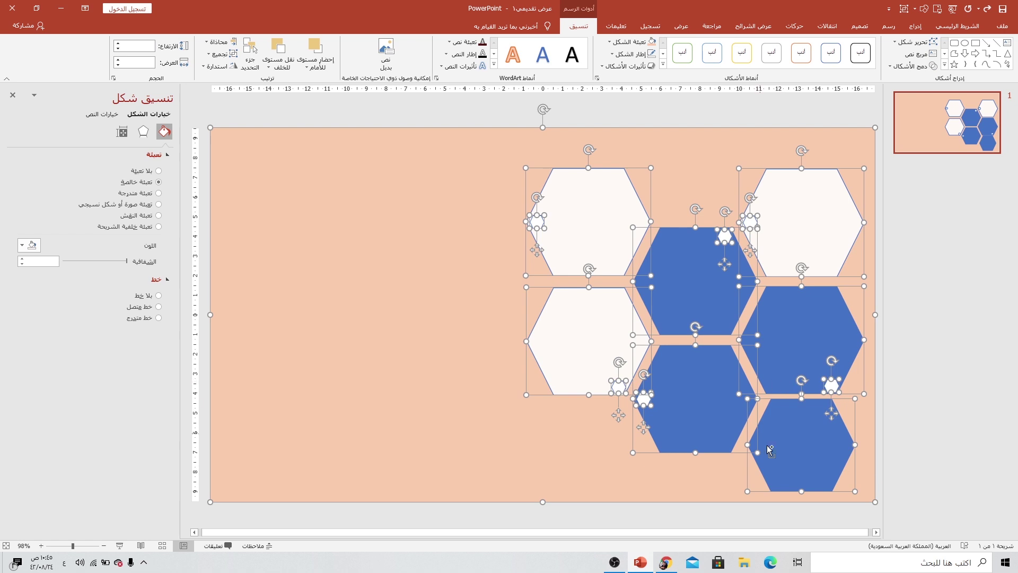
pyautogui.keyDown('ctrl'); pyautogui.click(812, 447); pyautogui.keyUp('ctrl')
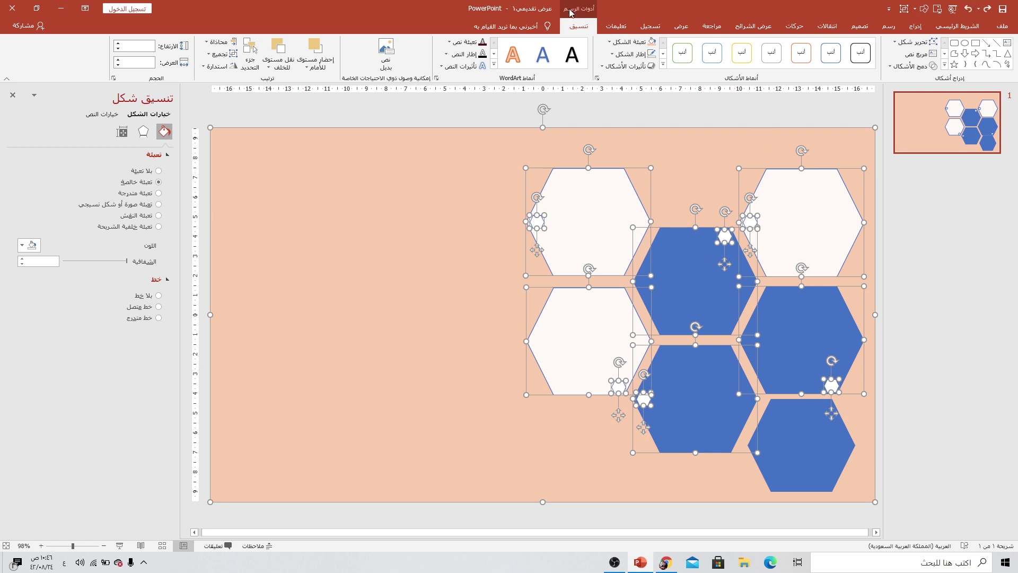
pyautogui.click(905, 66)
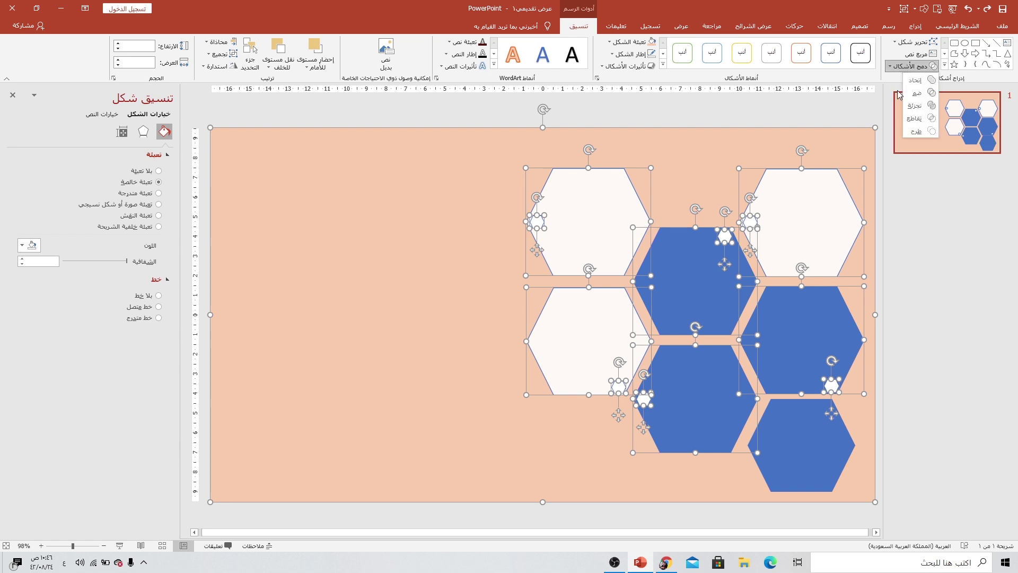
pyautogui.click(917, 106)
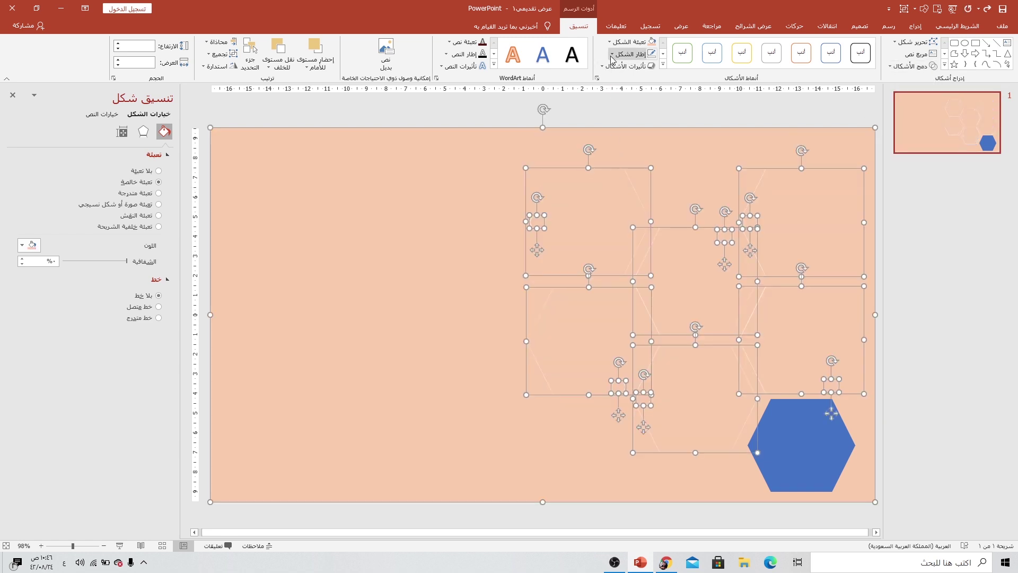
pyautogui.click(549, 125)
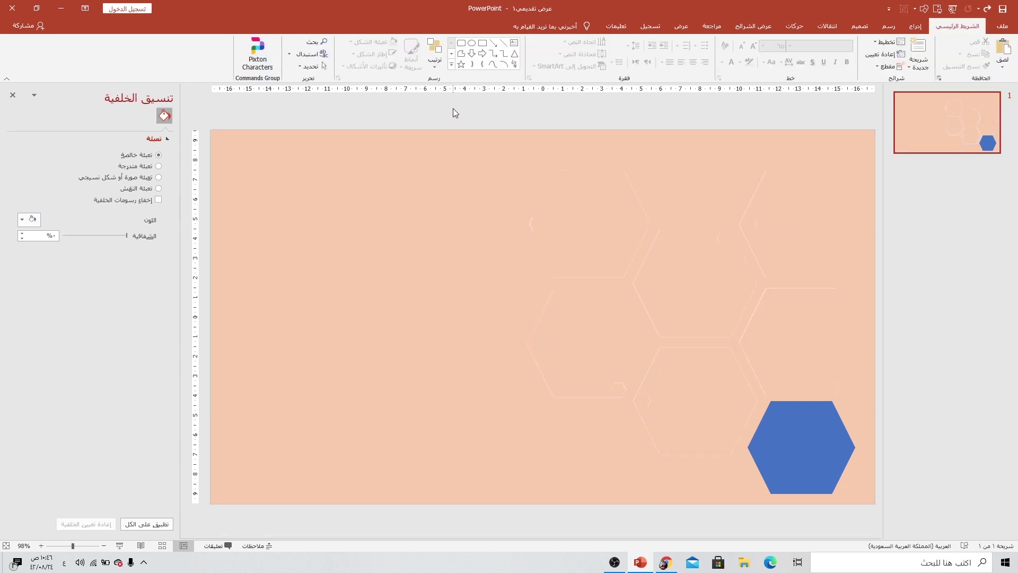
pyautogui.moveTo(453, 109)
pyautogui.mouseDown()
pyautogui.moveTo(885, 441)
pyautogui.moveTo(895, 466)
pyautogui.mouseUp()
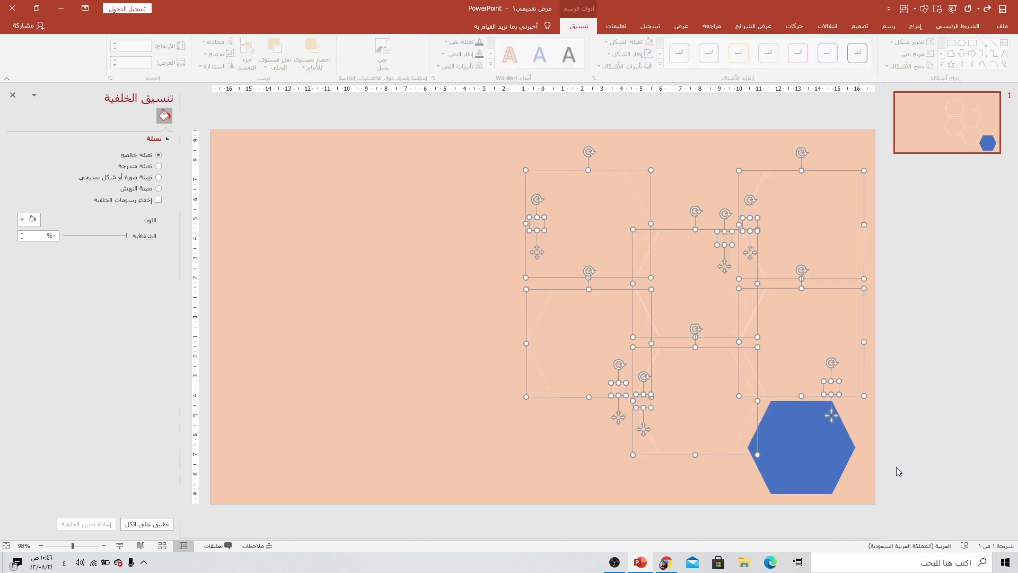
pyautogui.click(630, 46)
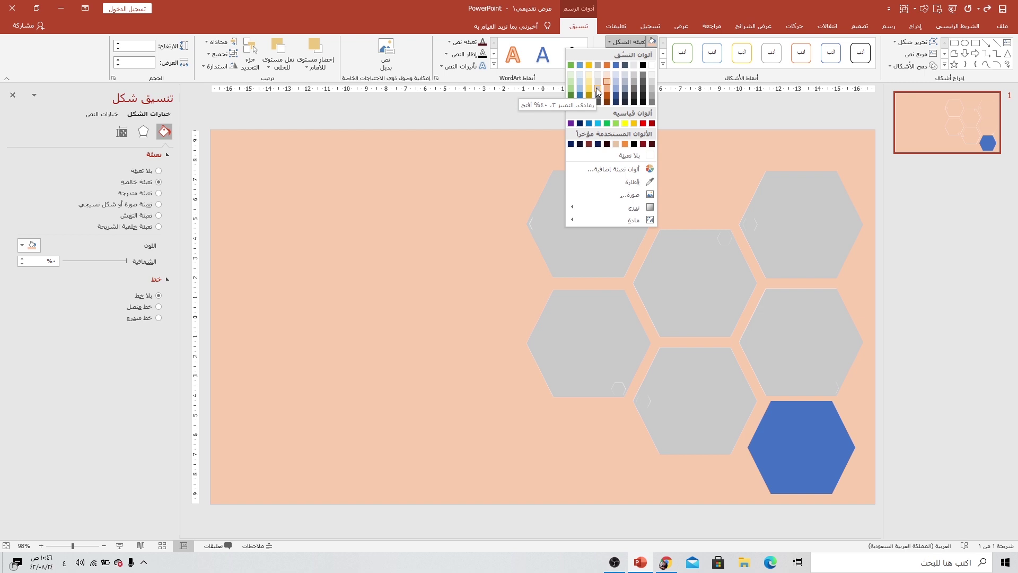
pyautogui.click(598, 91)
# Step: Delete the six grey overlap pieces: top-left, lower-left, centre, top-right, middle-right, bottom-centre
pyautogui.click(600, 123)
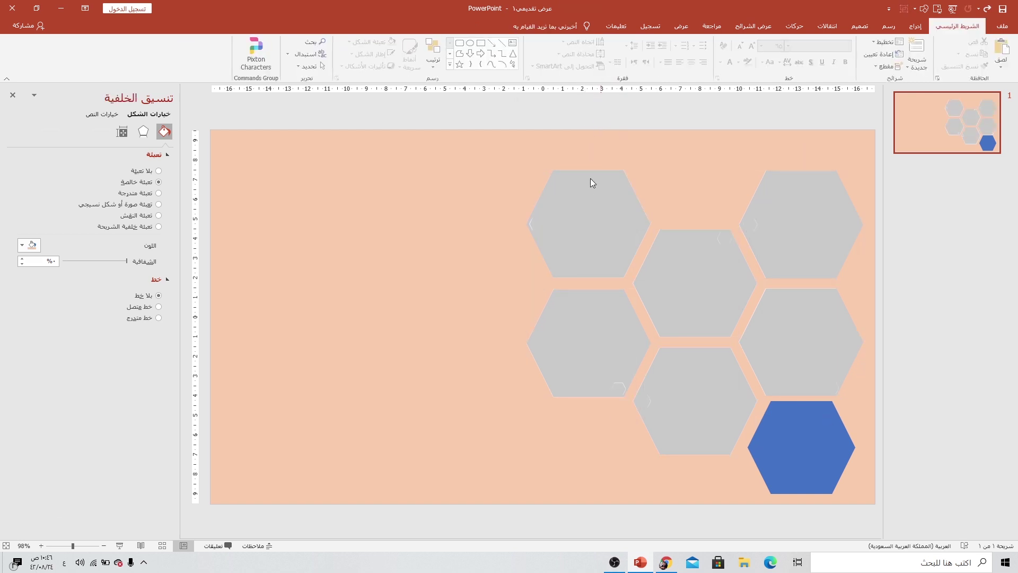
pyautogui.click(585, 196)
pyautogui.press('Delete')
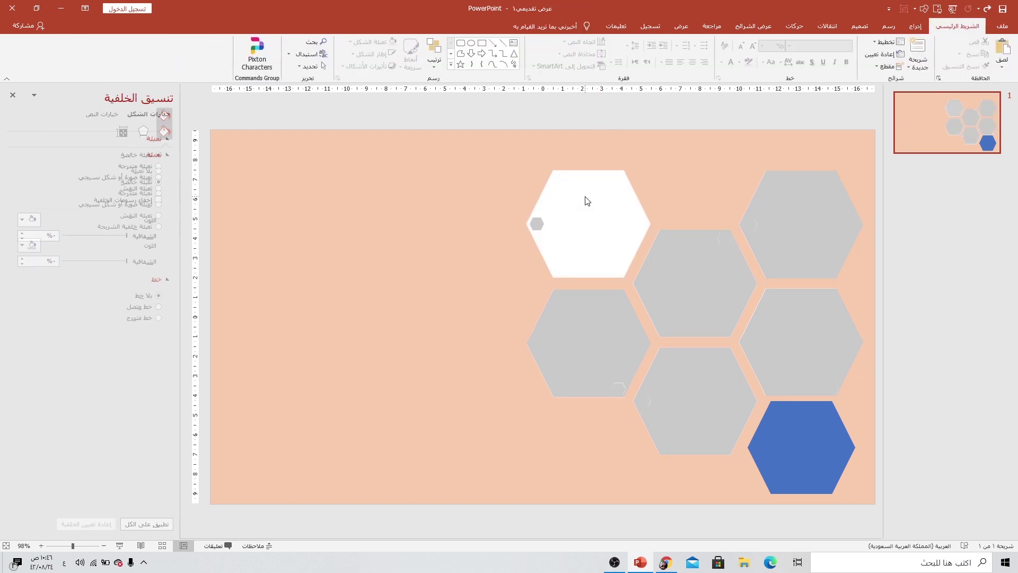
pyautogui.click(574, 312)
pyautogui.press('Delete')
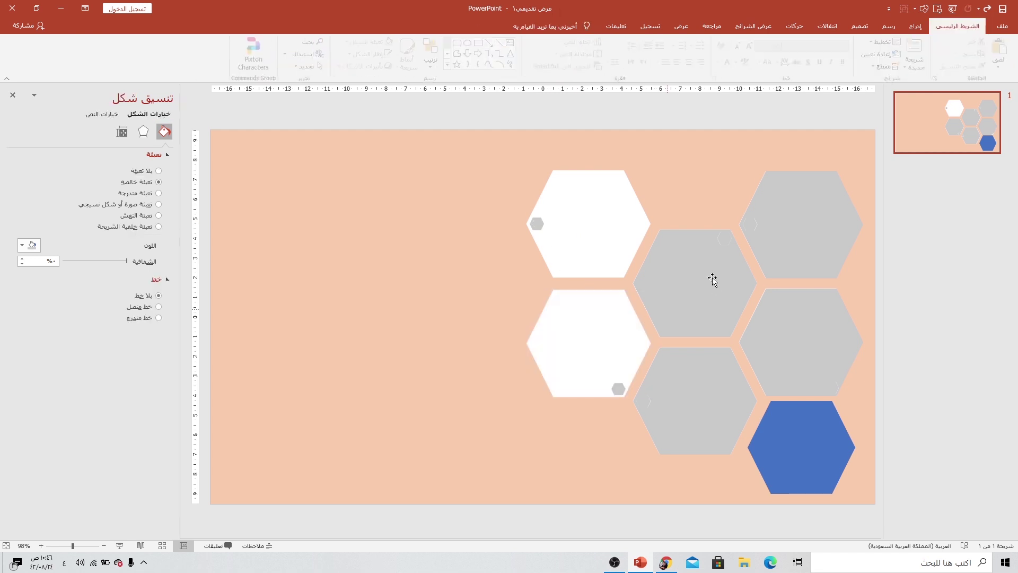
pyautogui.click(713, 271)
pyautogui.press('Delete')
pyautogui.click(801, 213)
pyautogui.press('Delete')
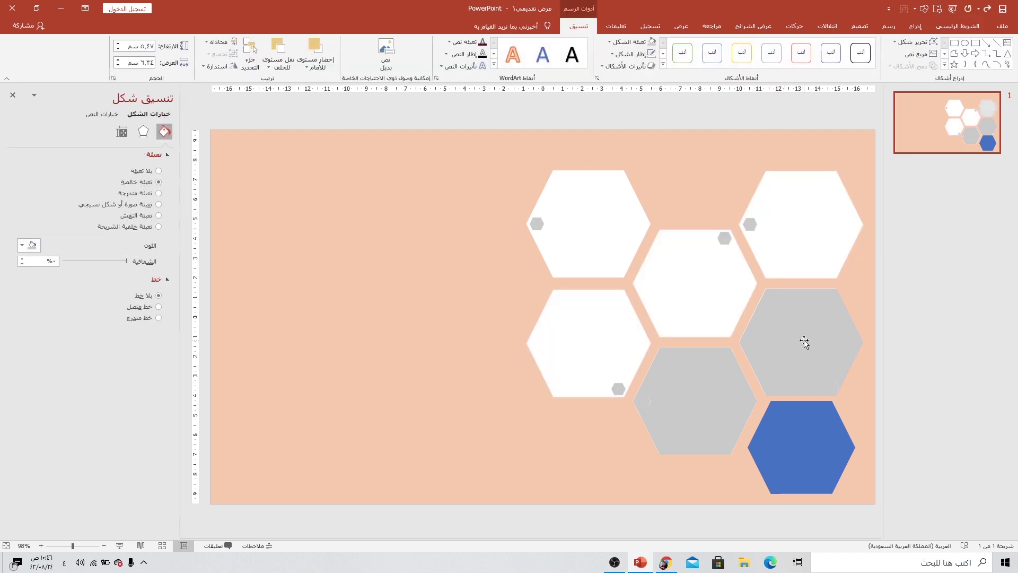
pyautogui.click(804, 340)
pyautogui.press('Delete')
pyautogui.click(707, 379)
pyautogui.press('Delete')
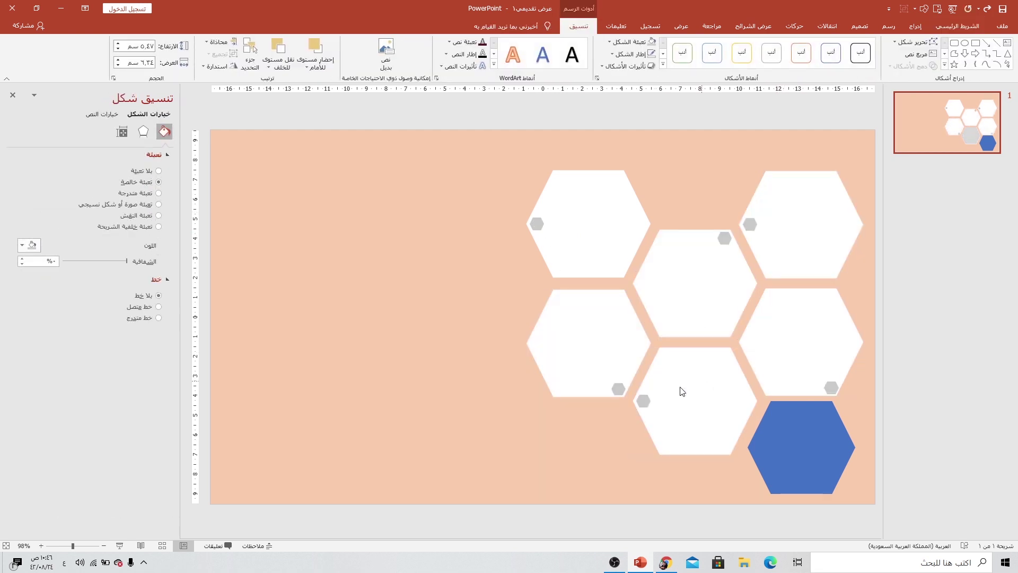
pyautogui.click(822, 442)
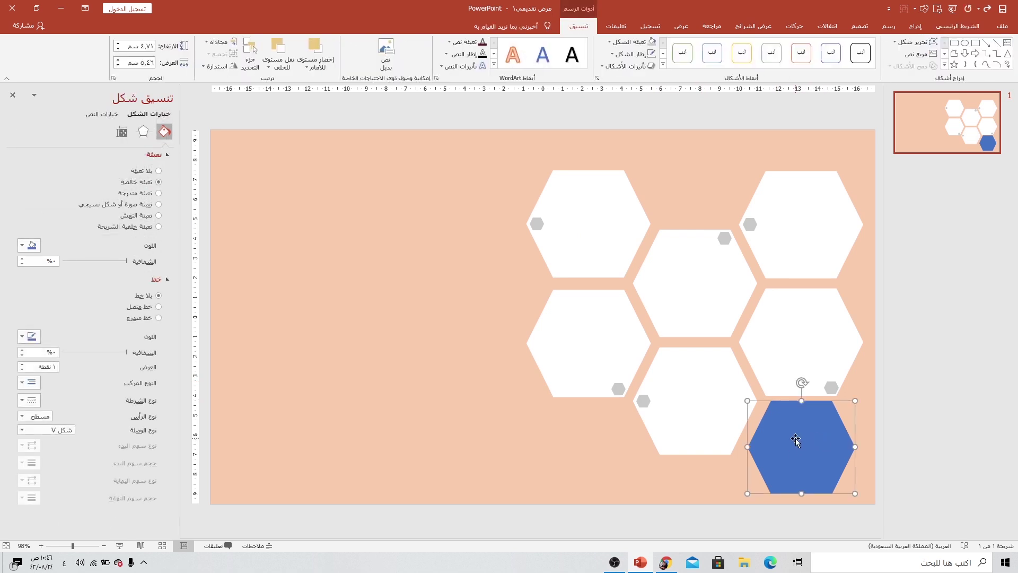
# Step: Copy the blue hexagon to the left and give it no fill with a red dashed outline
pyautogui.moveTo(802, 448); pyautogui.dragTo(427, 329)
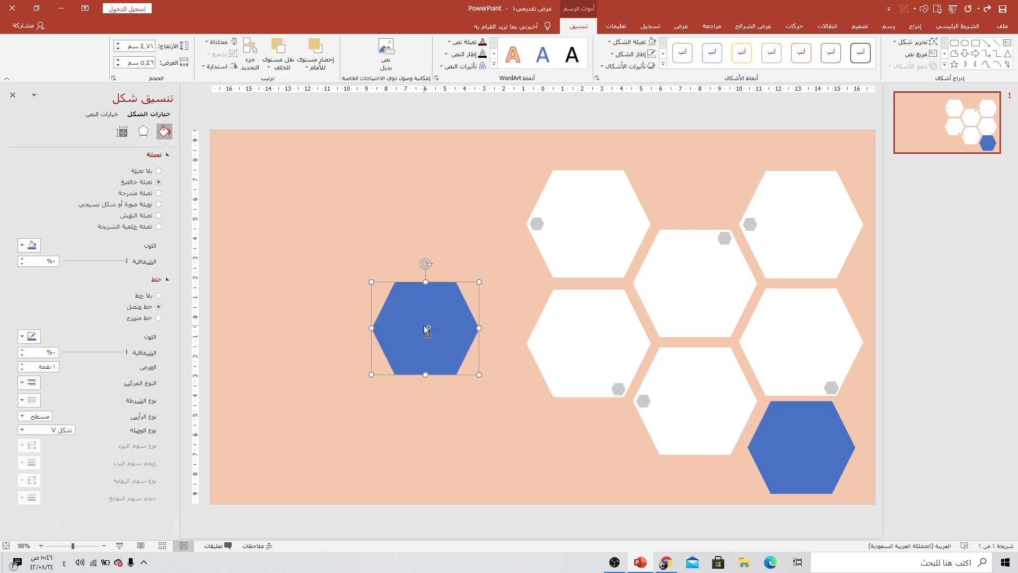
pyautogui.click(635, 42)
pyautogui.click(620, 162)
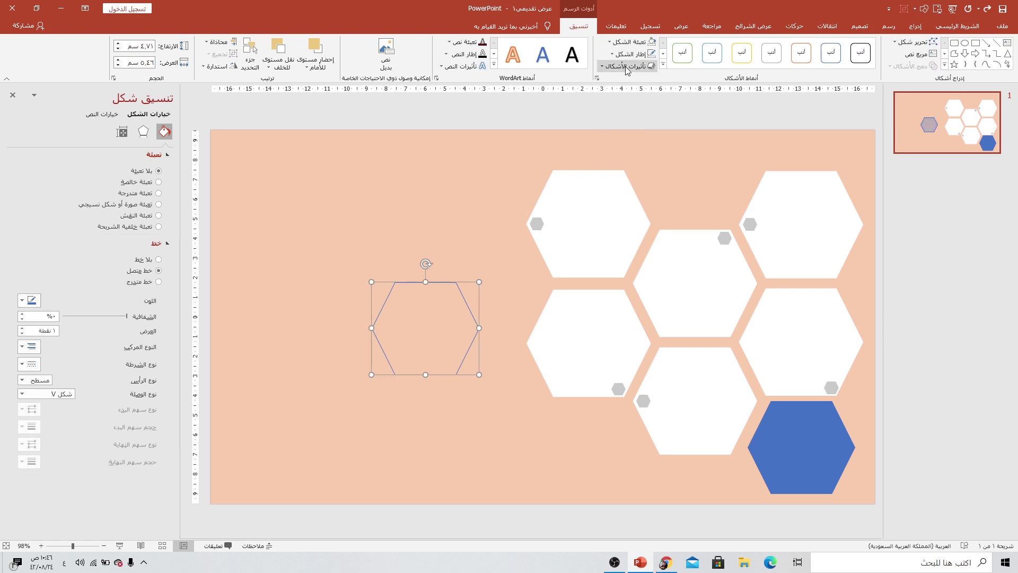
pyautogui.click(624, 54)
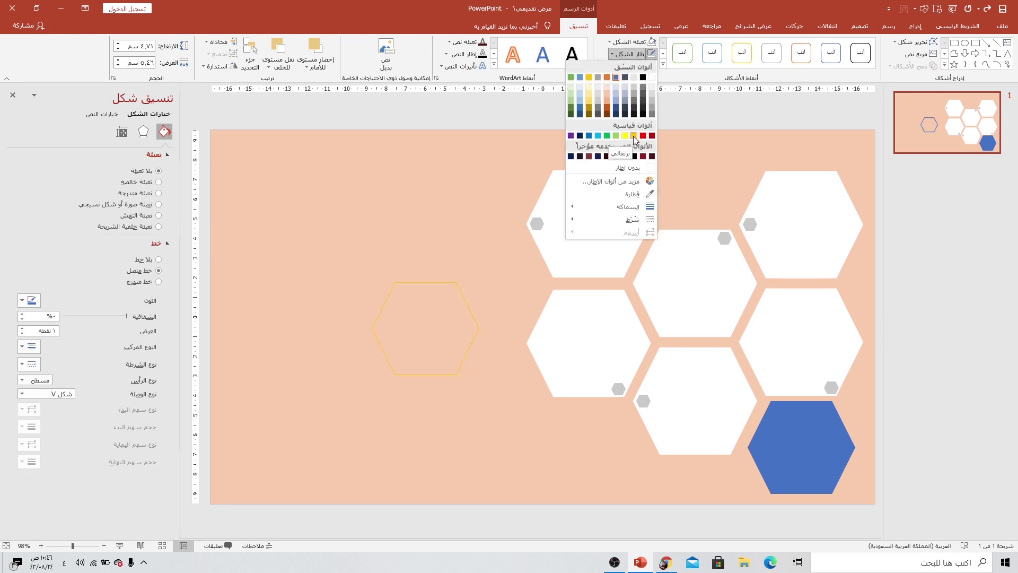
pyautogui.click(635, 136)
pyautogui.click(625, 54)
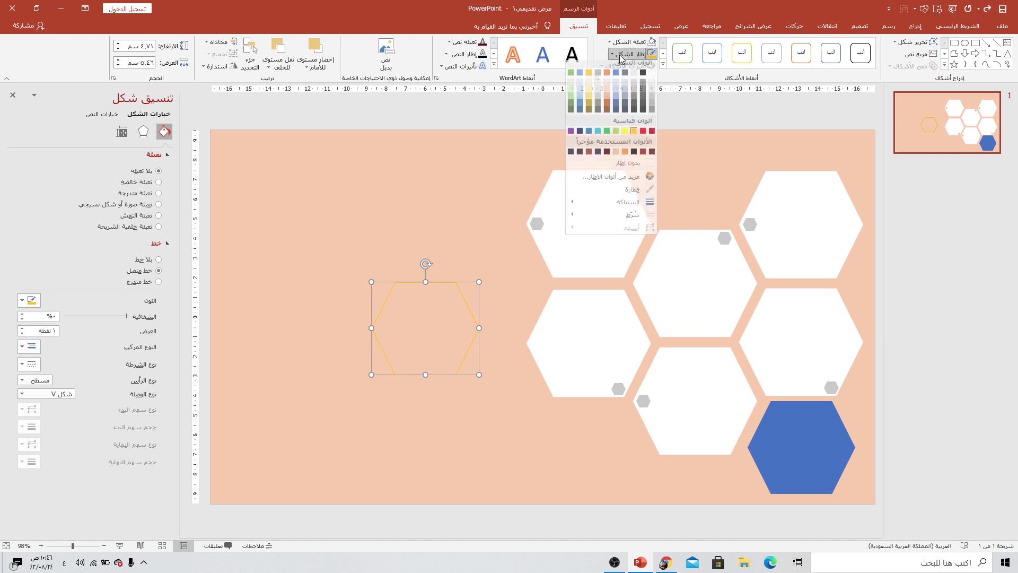
pyautogui.moveTo(620, 218)
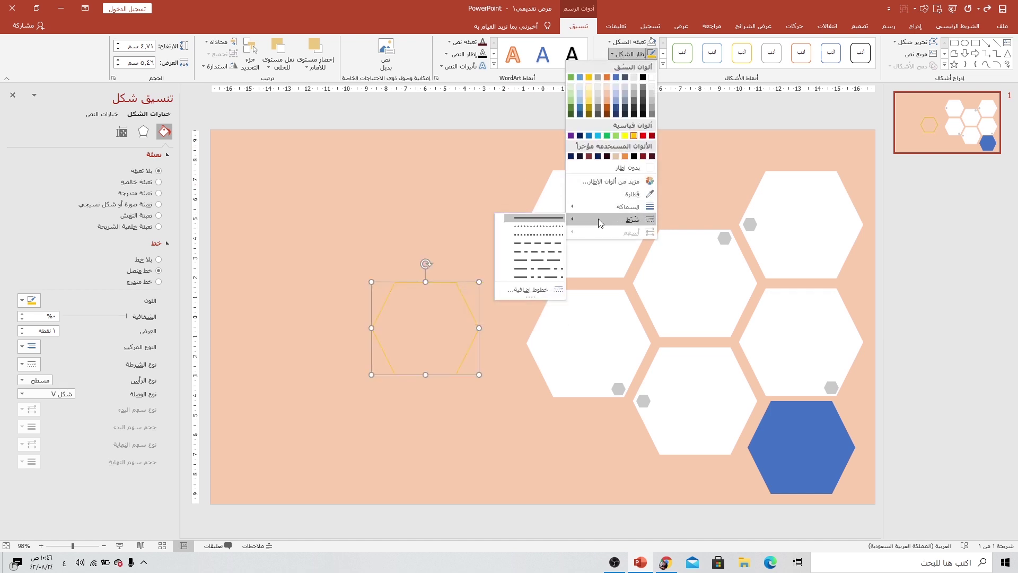
pyautogui.click(530, 234)
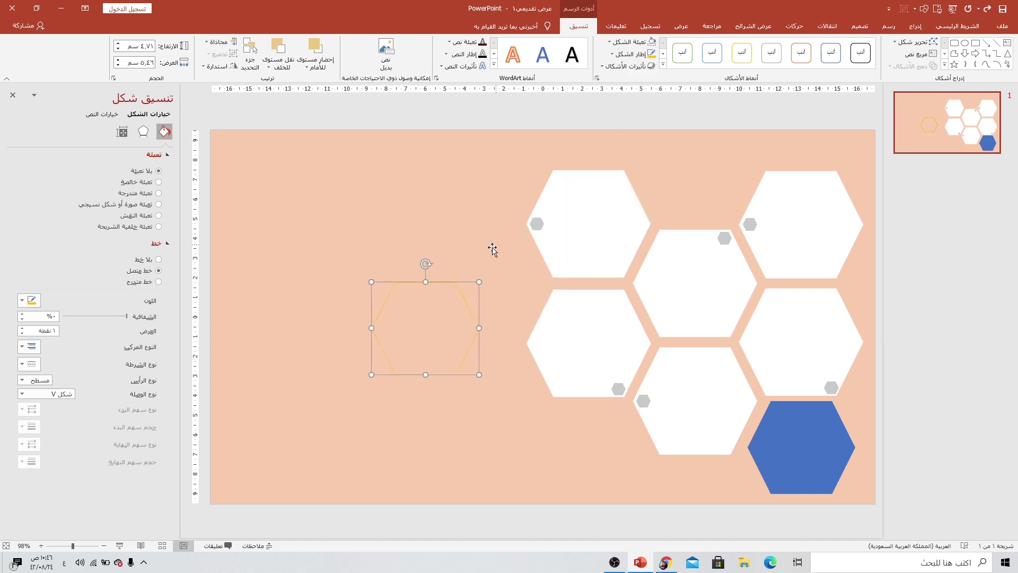
pyautogui.click(628, 55)
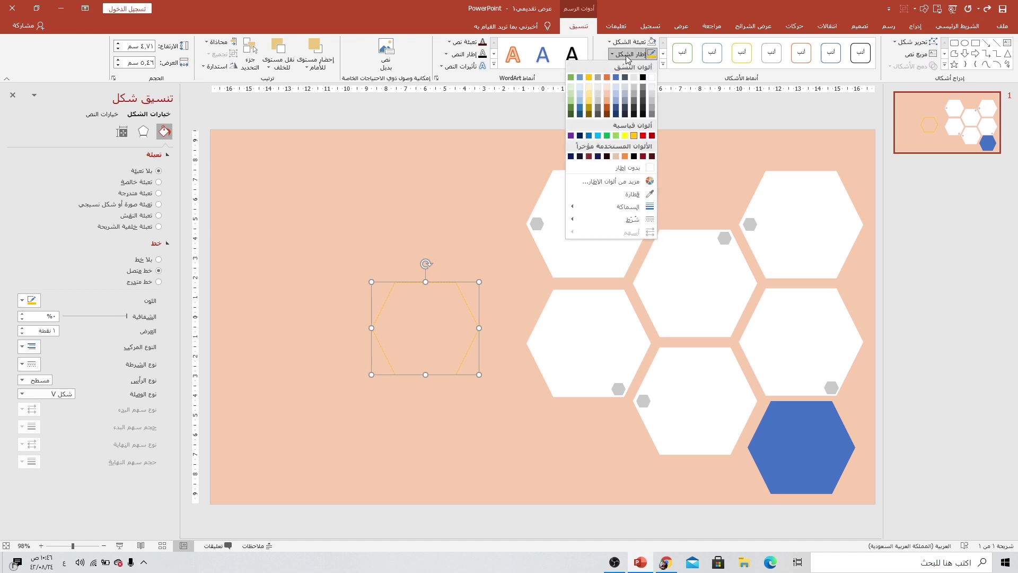
pyautogui.click(644, 136)
# Step: Shrink the red dashed hexagon to 3.6 by 4.17 cm and centre it in the top-left white hexagon
pyautogui.moveTo(463, 282); pyautogui.dragTo(622, 184)
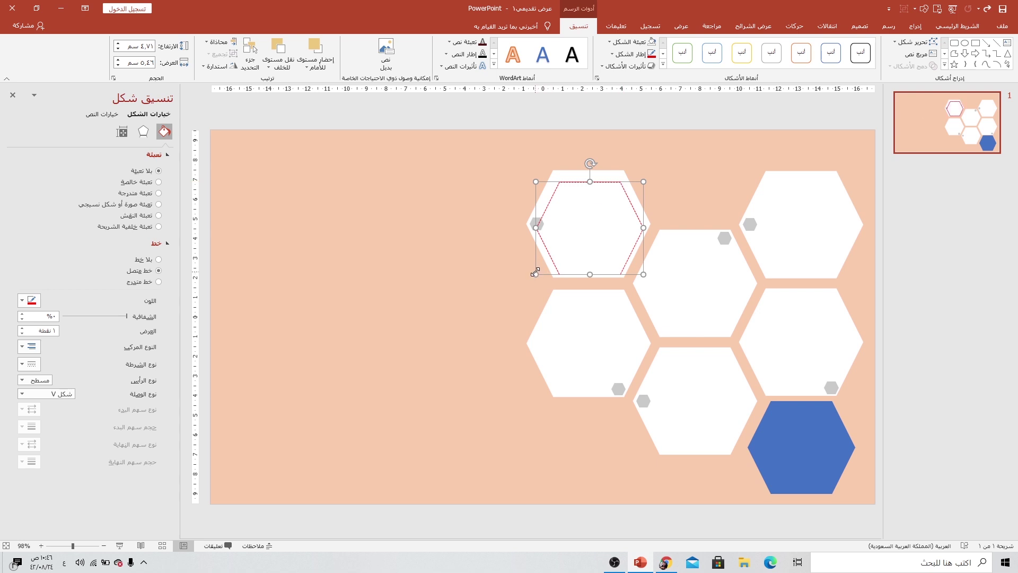
pyautogui.moveTo(534, 274); pyautogui.dragTo(561, 253)
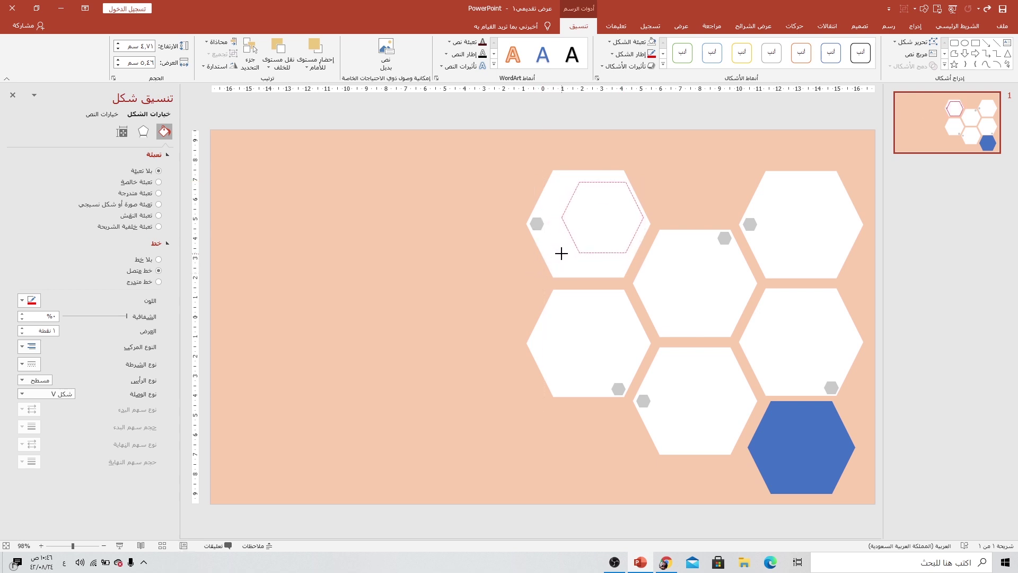
pyautogui.moveTo(587, 254); pyautogui.dragTo(575, 260)
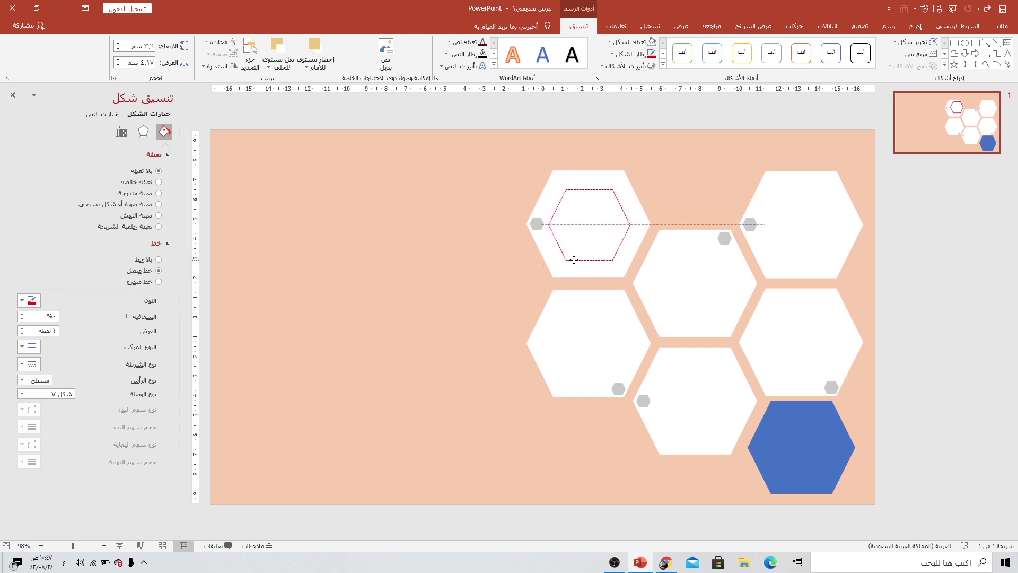
pyautogui.moveTo(575, 259); pyautogui.dragTo(577, 261)
# Step: Duplicate the dashed outline with Ctrl+D into the lower-left, middle, top-right and bottom-middle hexagons
pyautogui.hotkey('ctrl', 'd')
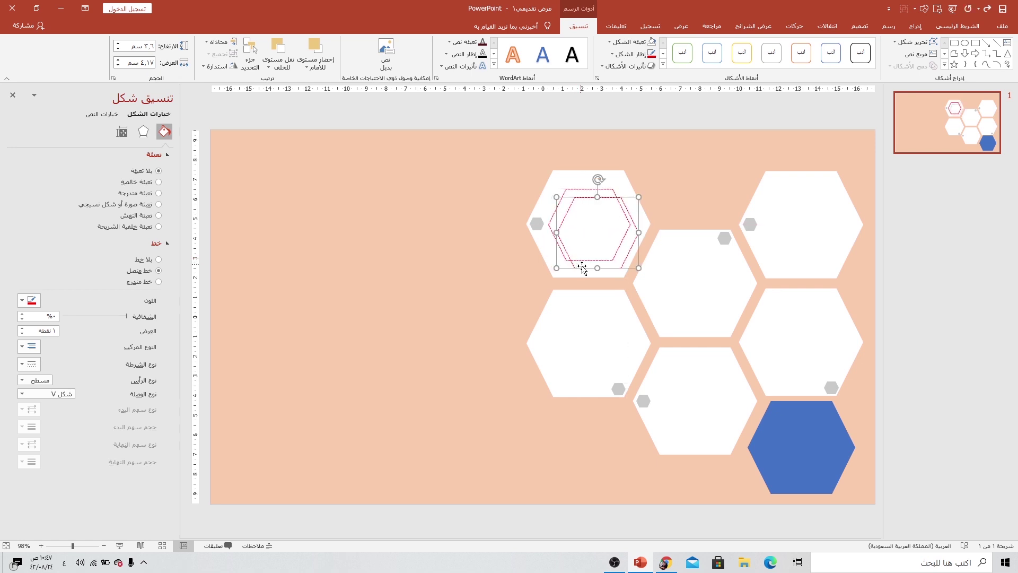
pyautogui.moveTo(624, 266); pyautogui.dragTo(615, 369)
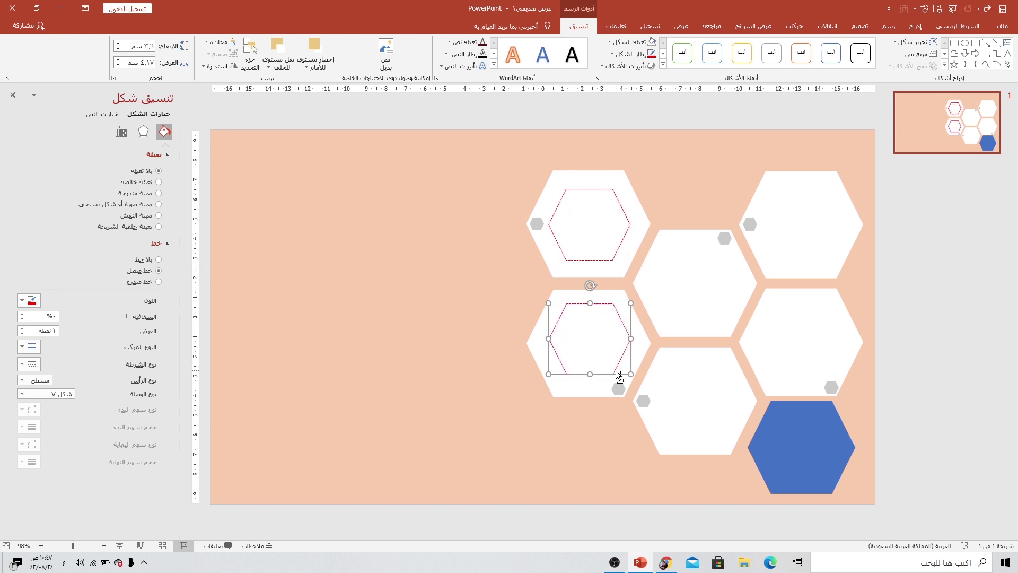
pyautogui.hotkey('ctrl', 'd')
pyautogui.moveTo(616, 417)
pyautogui.mouseDown()
pyautogui.moveTo(723, 254)
pyautogui.moveTo(789, 261)
pyautogui.moveTo(817, 203)
pyautogui.moveTo(712, 373)
pyautogui.mouseUp()
pyautogui.hotkey('ctrl', 'd')
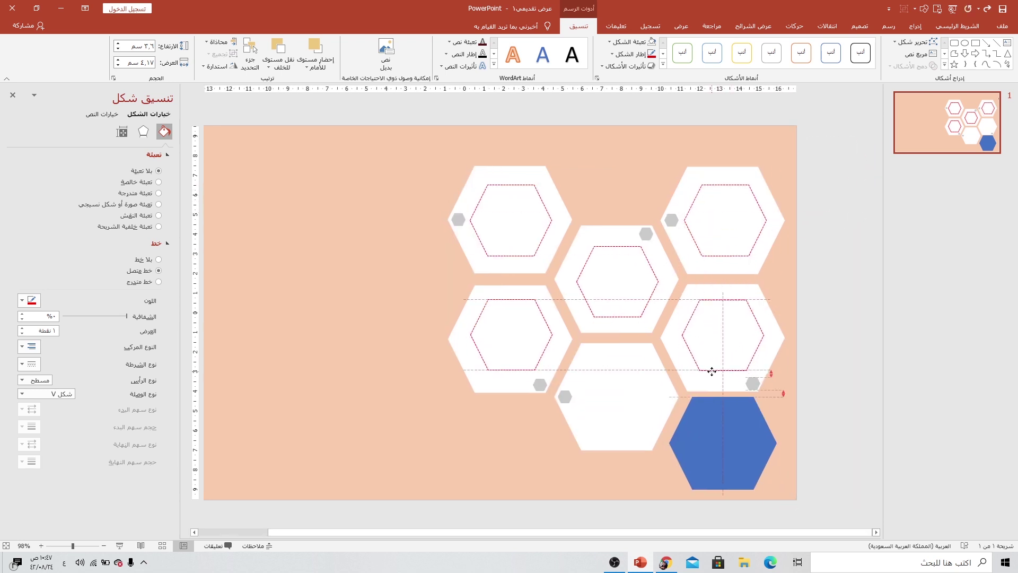
pyautogui.hotkey('ctrl', 'd')
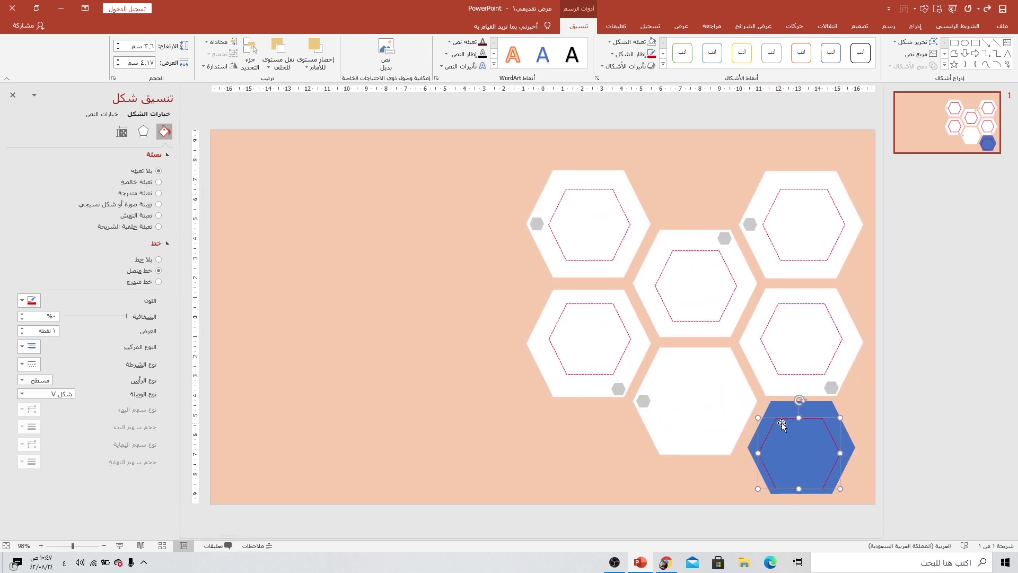
pyautogui.moveTo(789, 419); pyautogui.dragTo(686, 365)
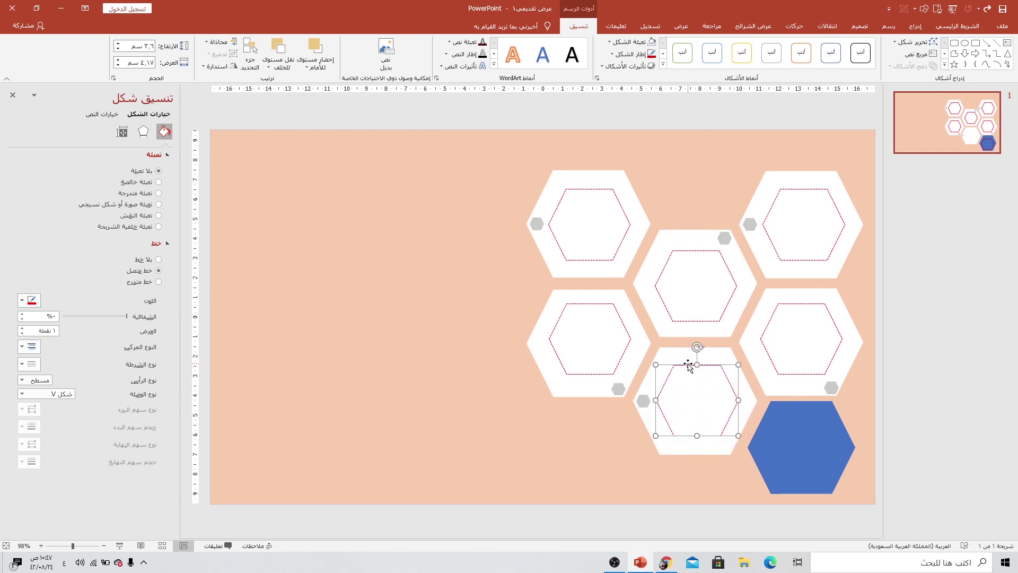
# Step: Remove the outline from the small grey accent pieces
pyautogui.click(537, 223)
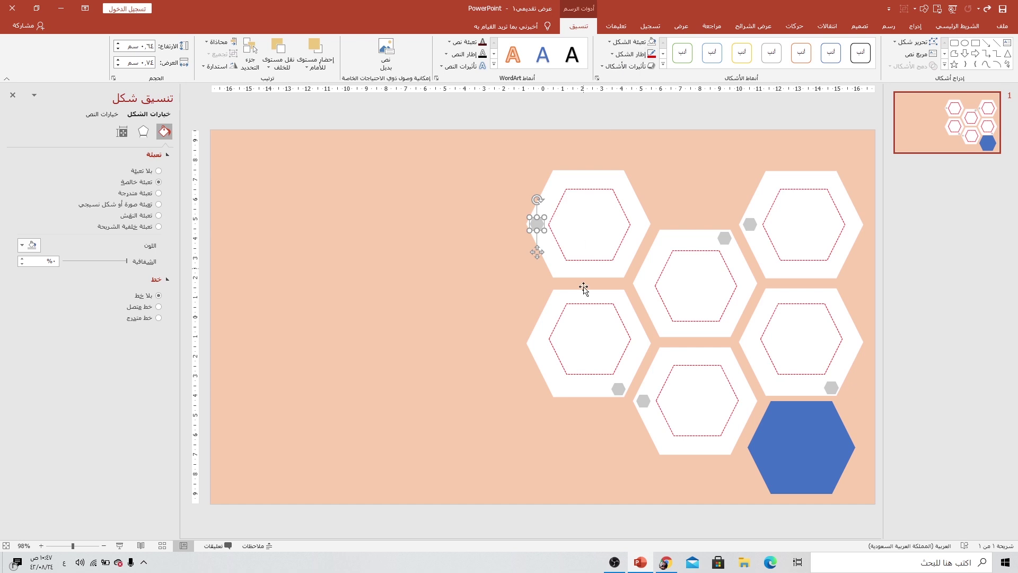
pyautogui.keyDown('ctrl'); pyautogui.click(618, 389); pyautogui.keyUp('ctrl')
pyautogui.keyDown('ctrl'); pyautogui.click(645, 406); pyautogui.keyUp('ctrl')
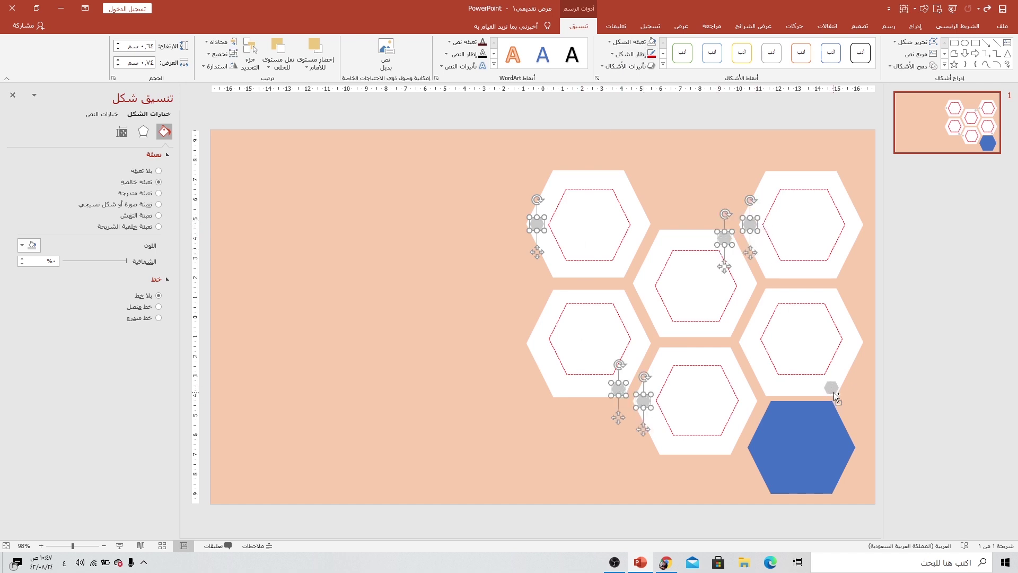
pyautogui.click(631, 54)
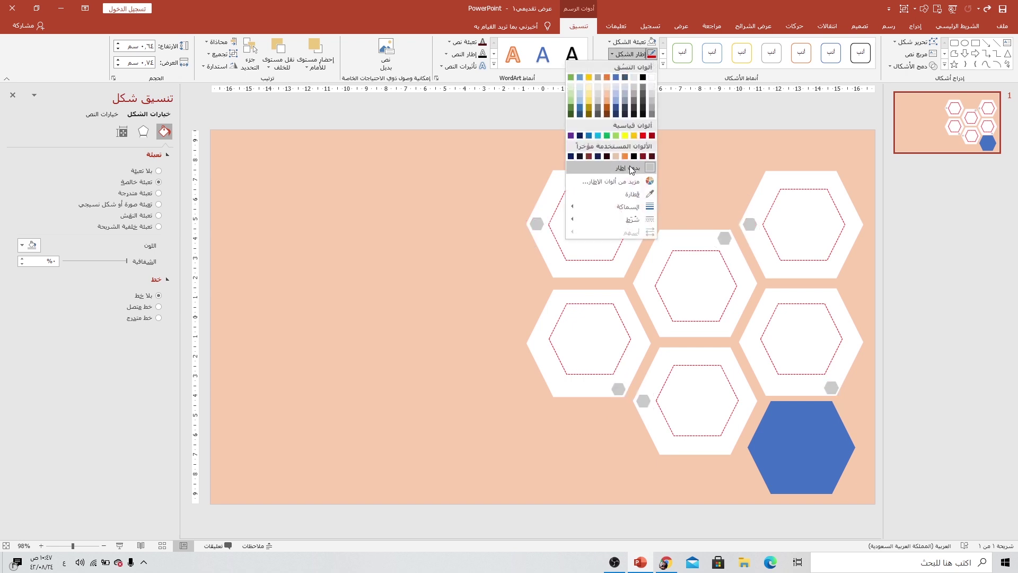
pyautogui.click(629, 168)
pyautogui.click(527, 166)
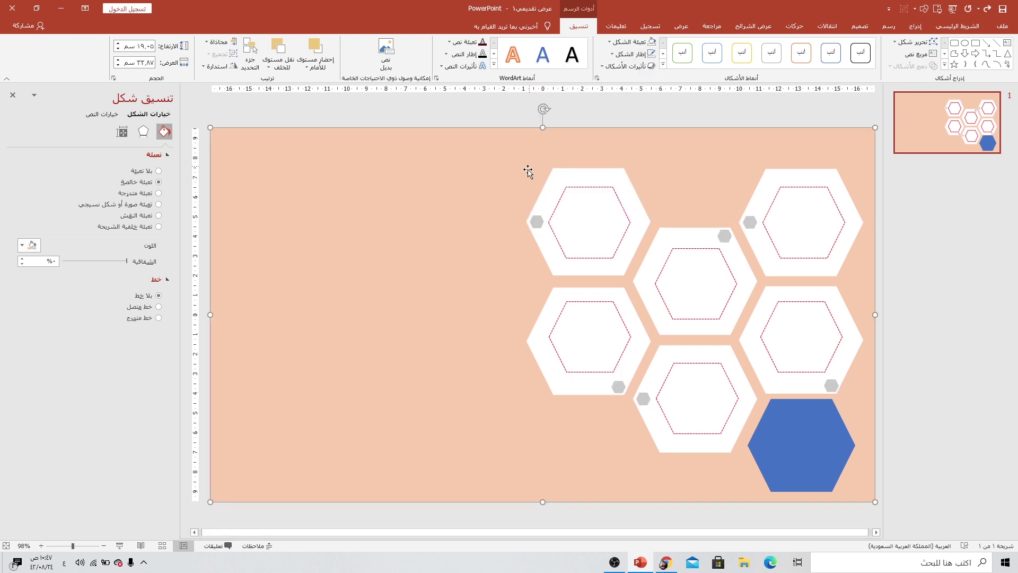
# Step: Fill the first three small hexagons yellow, dark green and dark orange
pyautogui.click(537, 223)
pyautogui.click(630, 41)
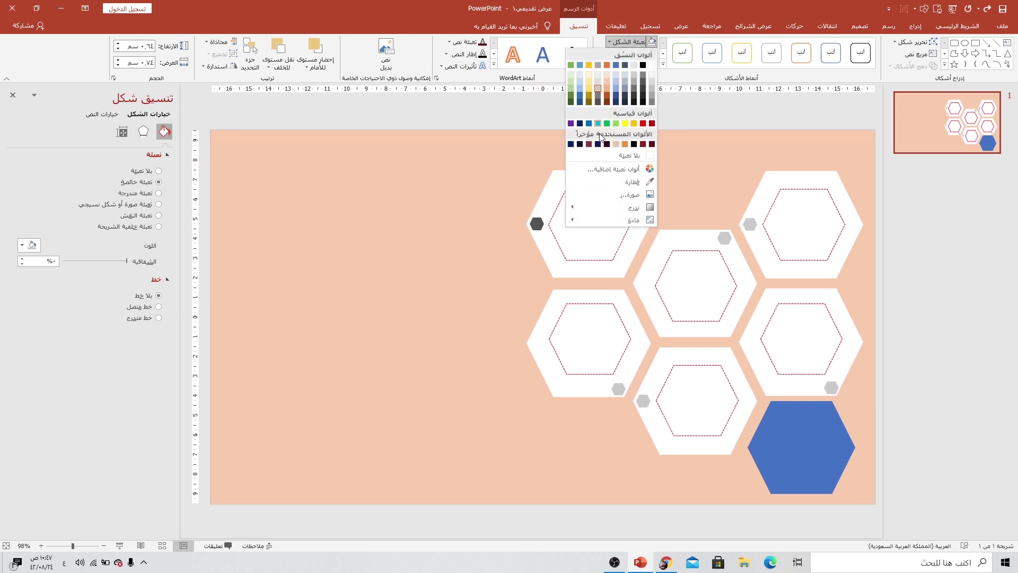
pyautogui.click(626, 124)
pyautogui.click(618, 387)
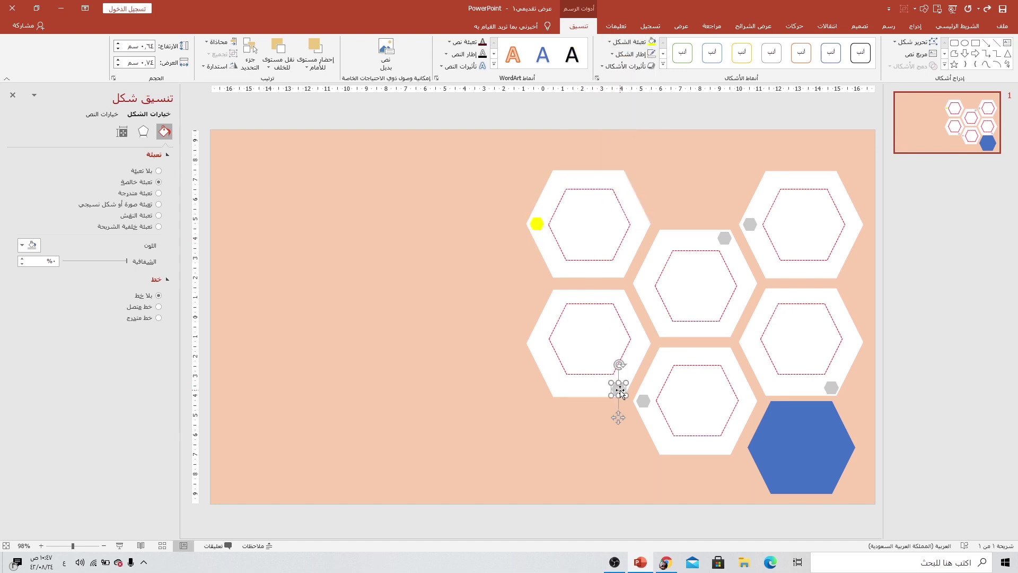
pyautogui.click(631, 41)
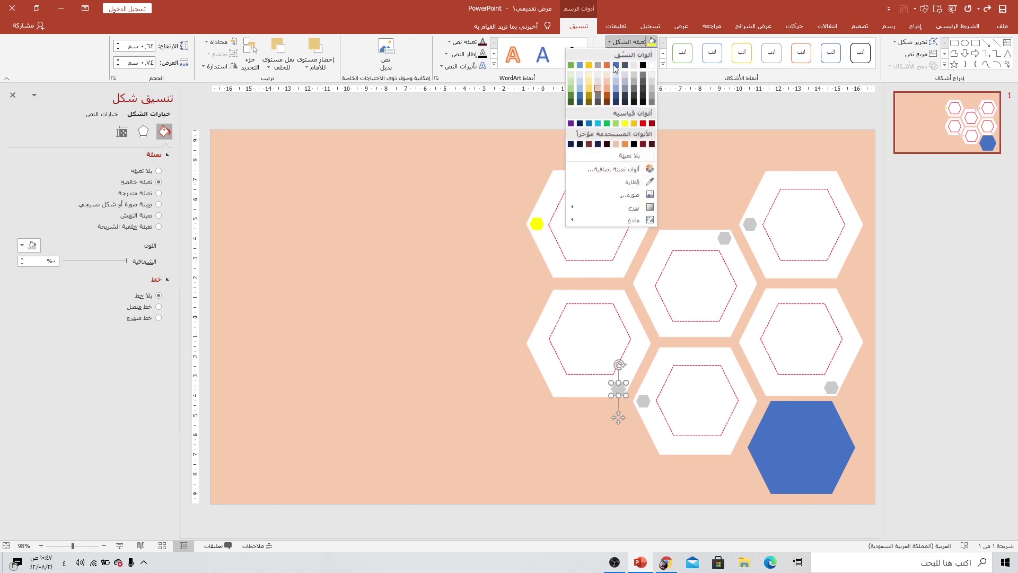
pyautogui.click(571, 100)
pyautogui.click(724, 238)
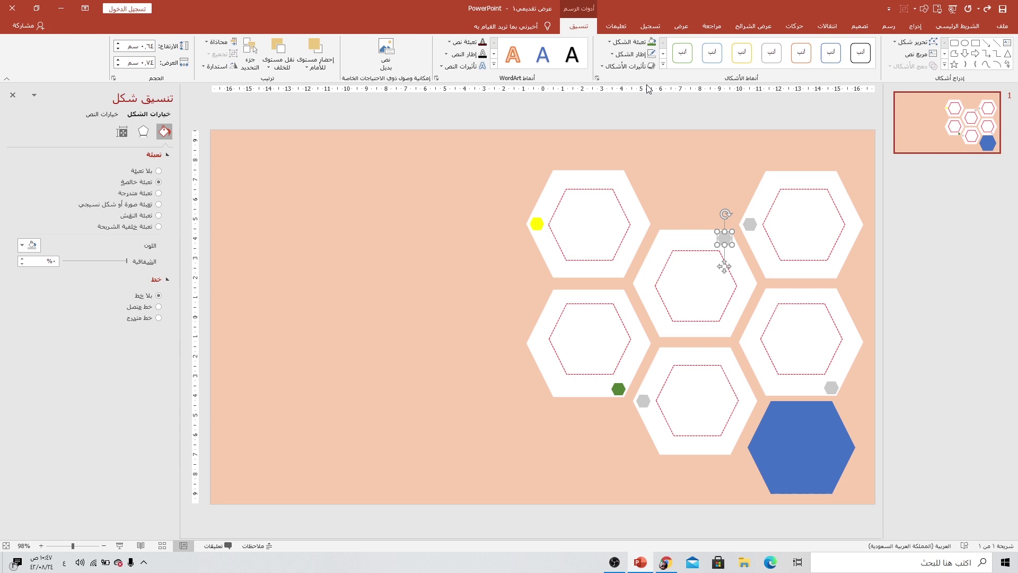
pyautogui.click(631, 41)
pyautogui.click(606, 96)
# Step: Fill the remaining small hexagons purple, blue and dark grey
pyautogui.click(752, 226)
pyautogui.click(630, 42)
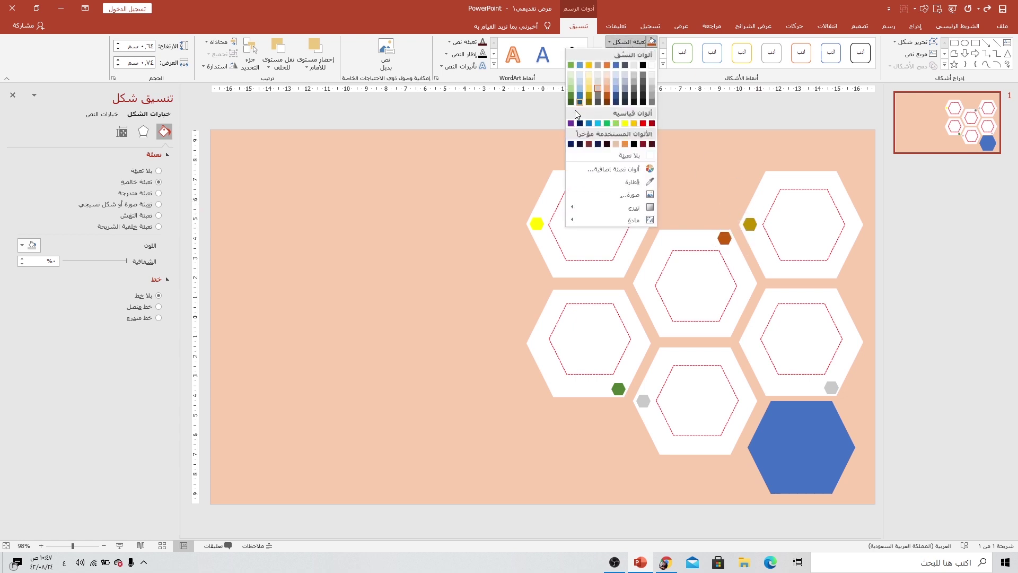
pyautogui.click(572, 123)
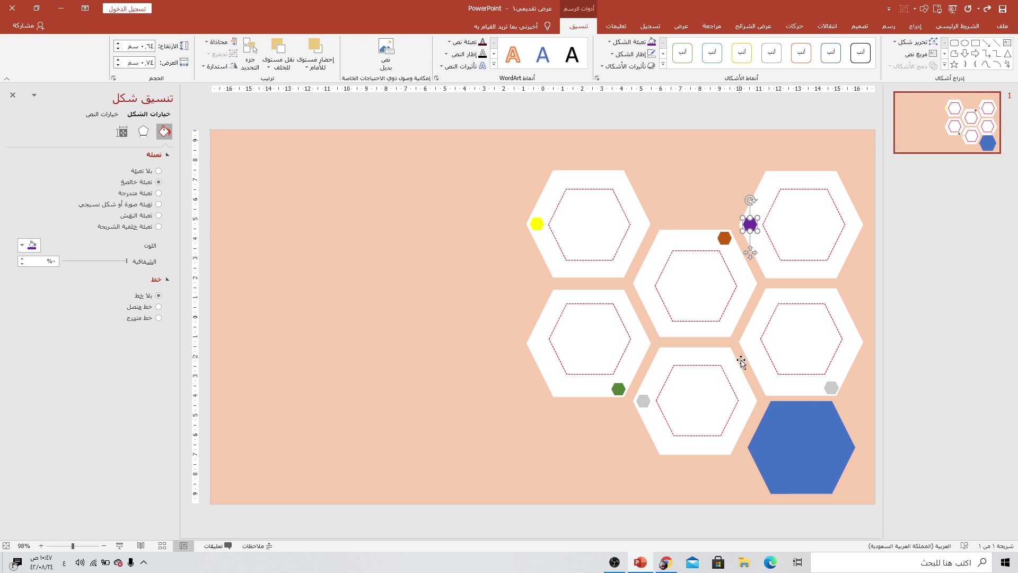
pyautogui.click(644, 401)
pyautogui.click(631, 41)
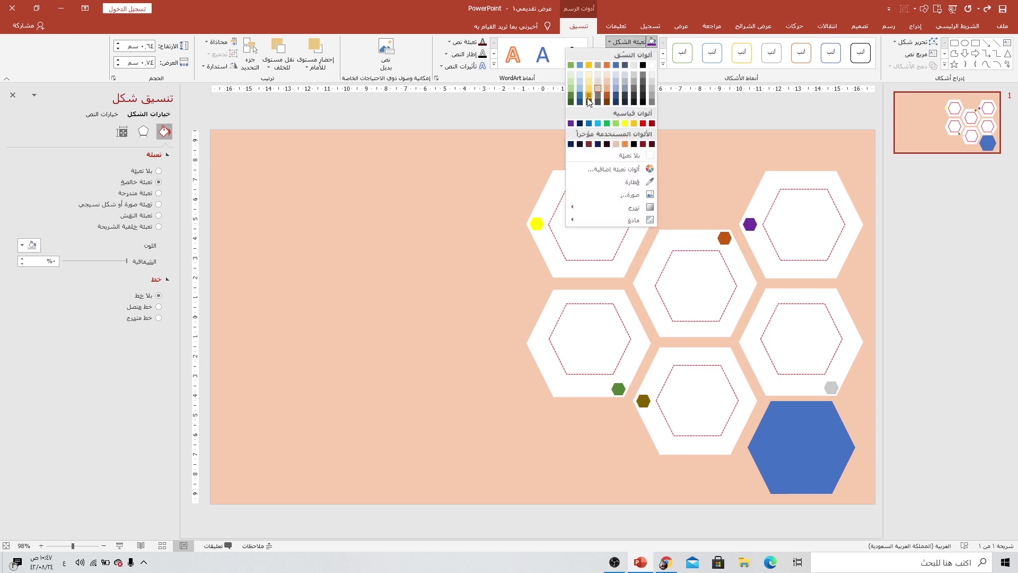
pyautogui.click(579, 97)
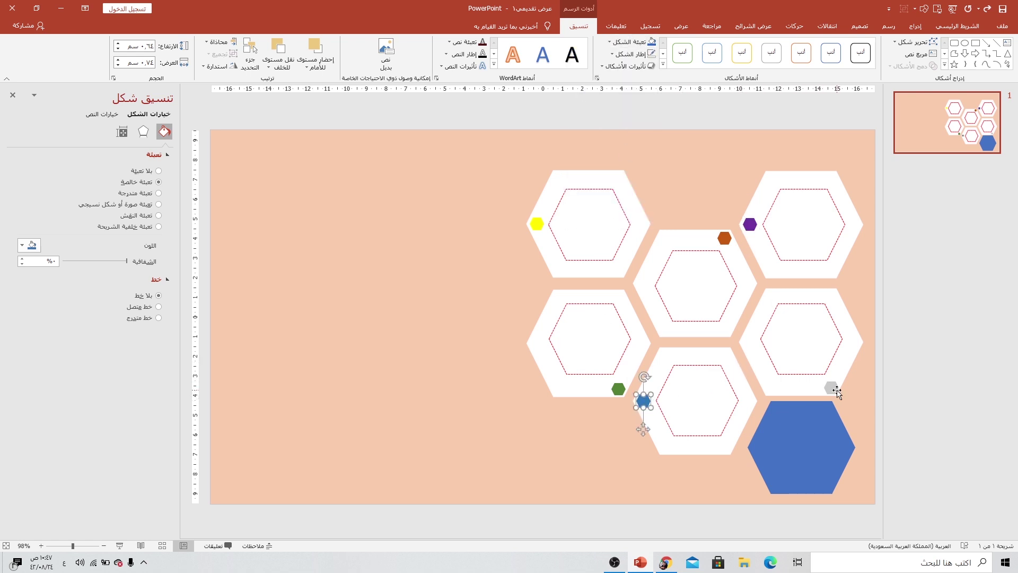
pyautogui.click(834, 392)
pyautogui.click(630, 41)
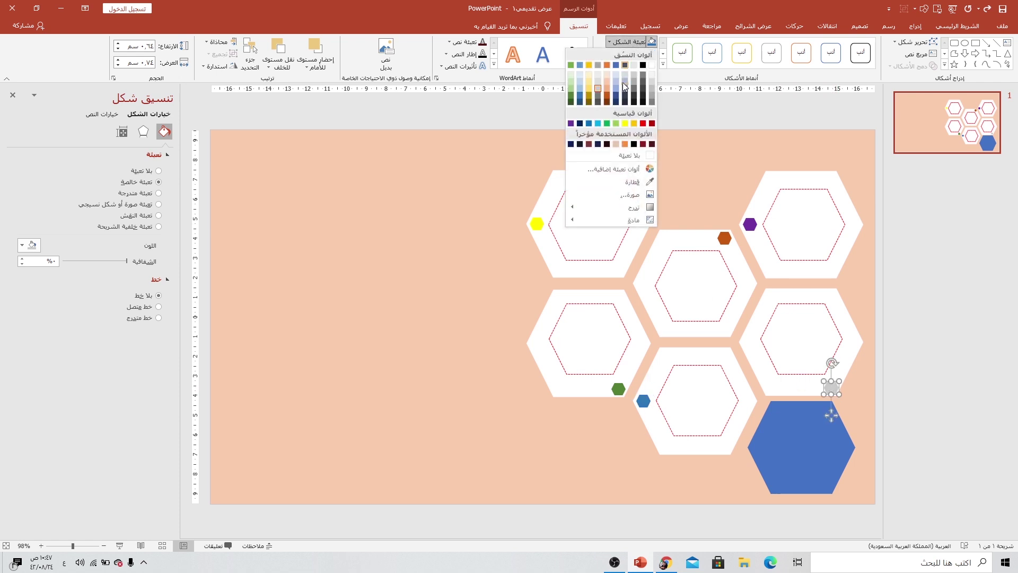
pyautogui.click(635, 94)
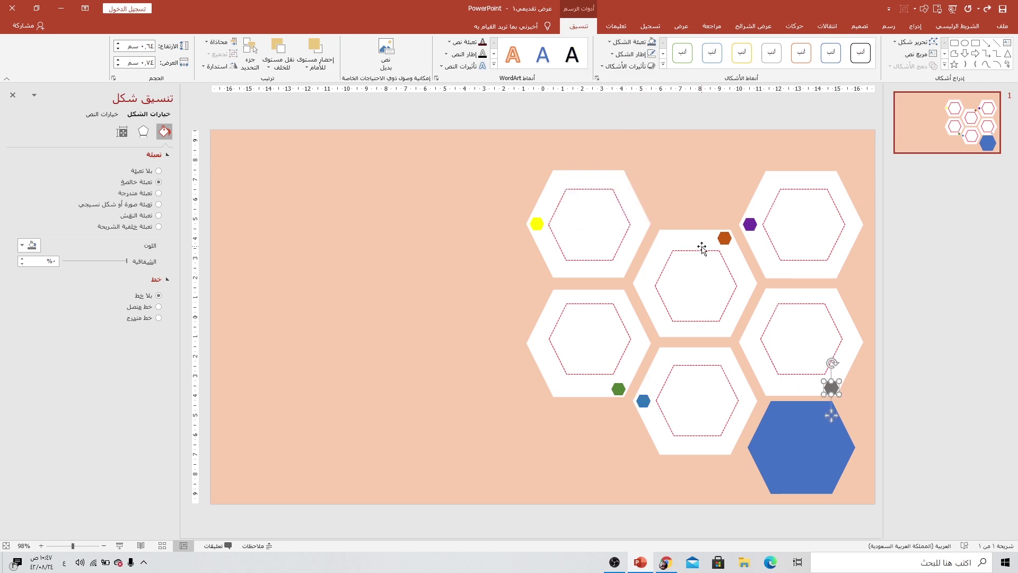
pyautogui.click(484, 259)
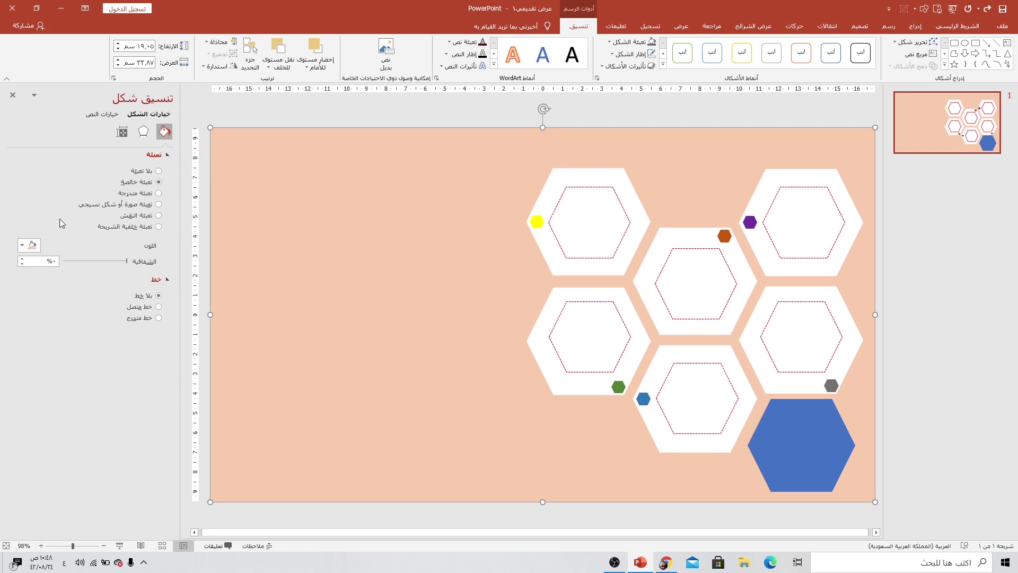
# Step: Turn the background rectangle white and insert the car-racing photo from this device
pyautogui.click(22, 245)
pyautogui.click(87, 273)
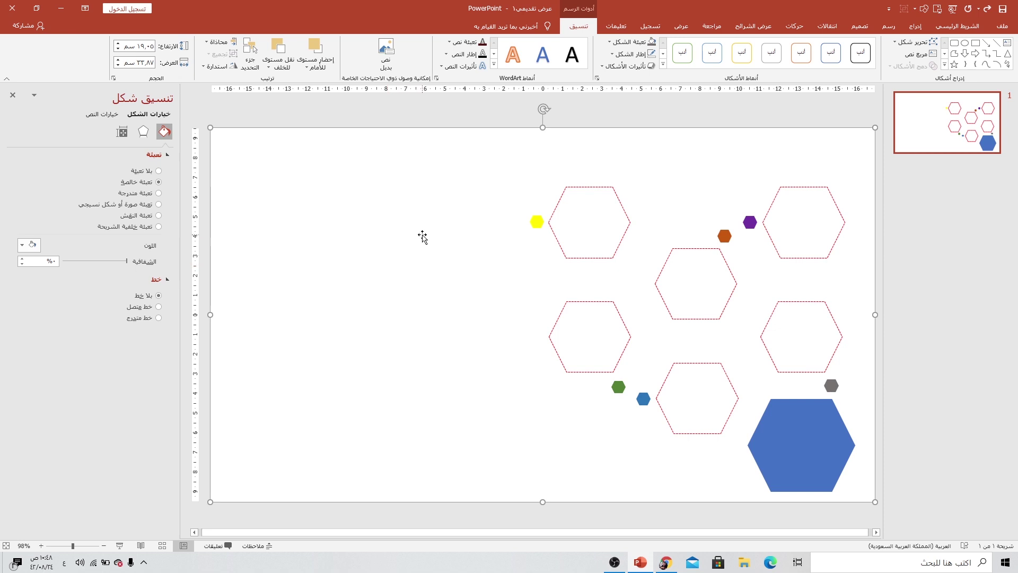
pyautogui.click(915, 26)
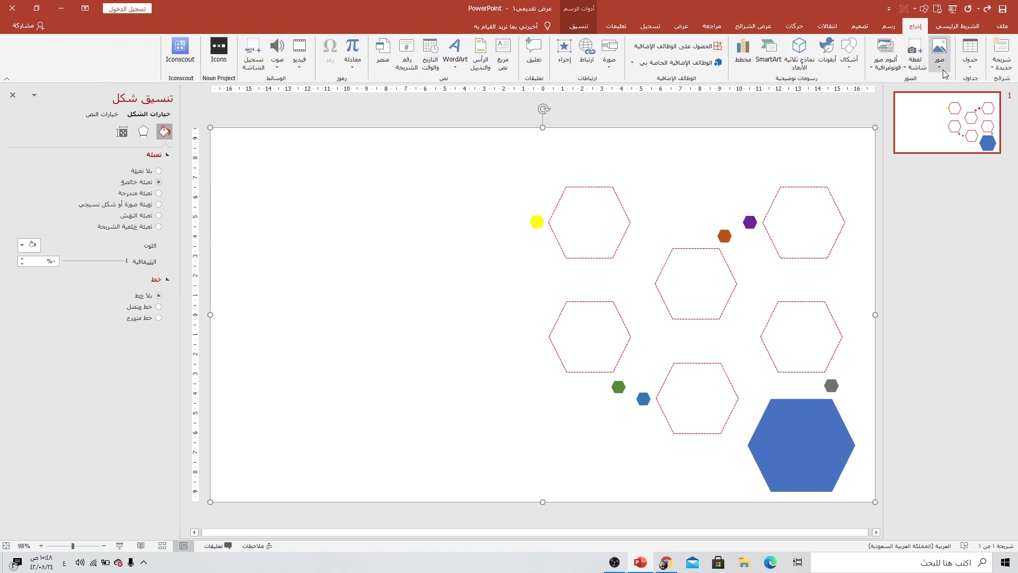
pyautogui.click(939, 60)
pyautogui.click(922, 93)
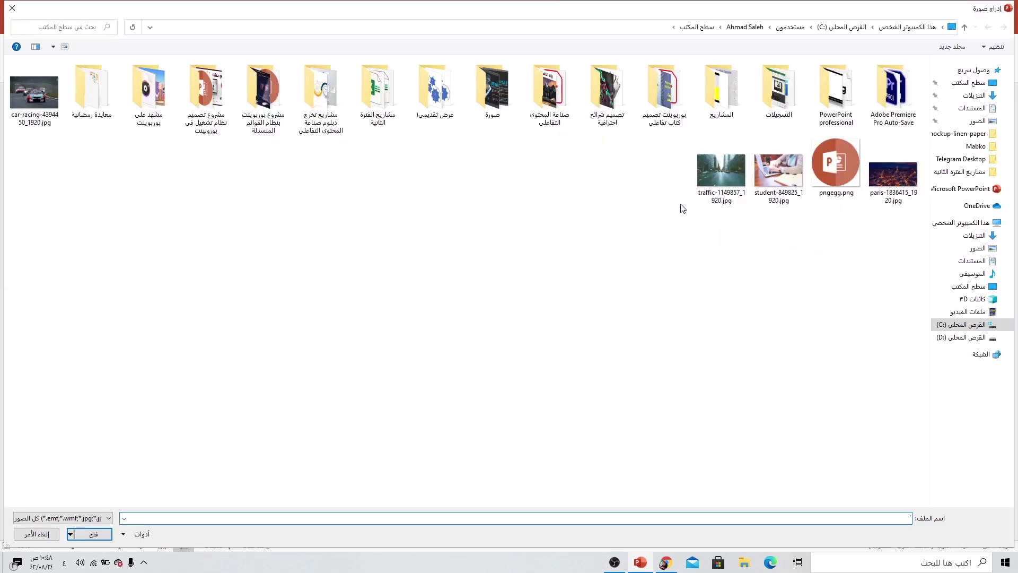
pyautogui.click(31, 96)
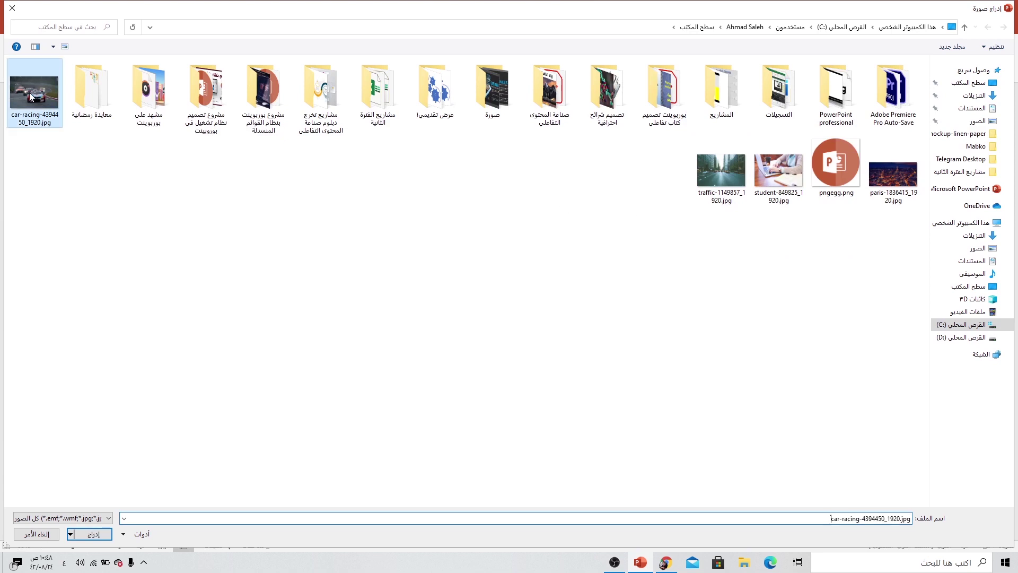
pyautogui.click(91, 534)
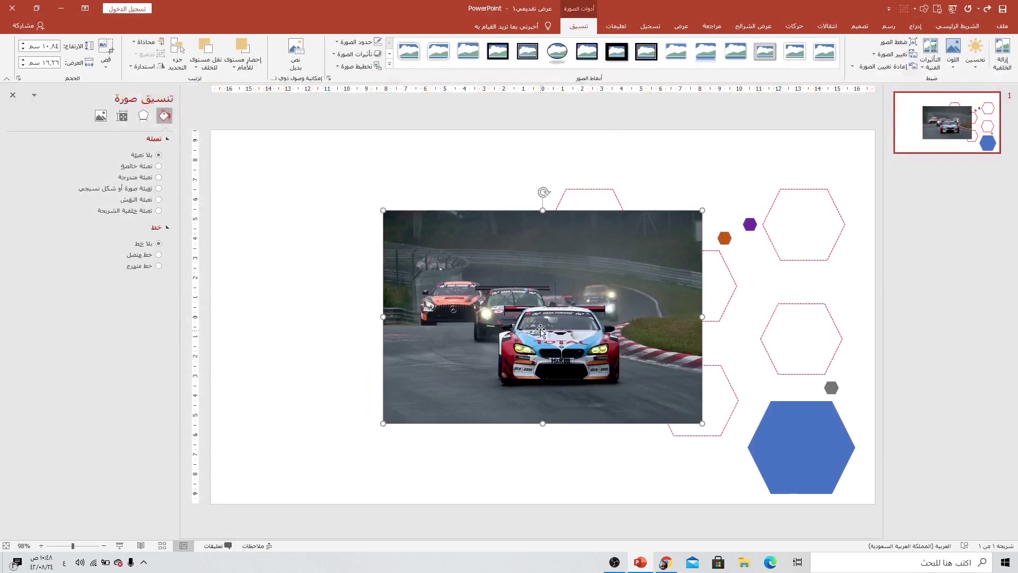
# Step: Enlarge and position the photo, sending it behind the hexagons to frame the cars
pyautogui.moveTo(534, 321); pyautogui.dragTo(699, 279)
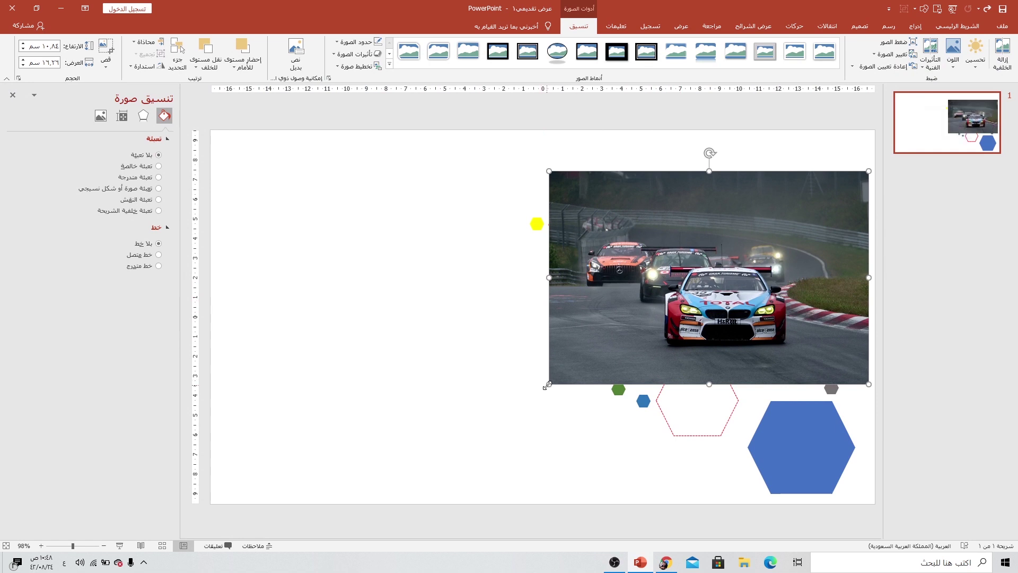
pyautogui.moveTo(547, 384)
pyautogui.mouseDown()
pyautogui.moveTo(459, 445)
pyautogui.moveTo(591, 402)
pyautogui.mouseUp()
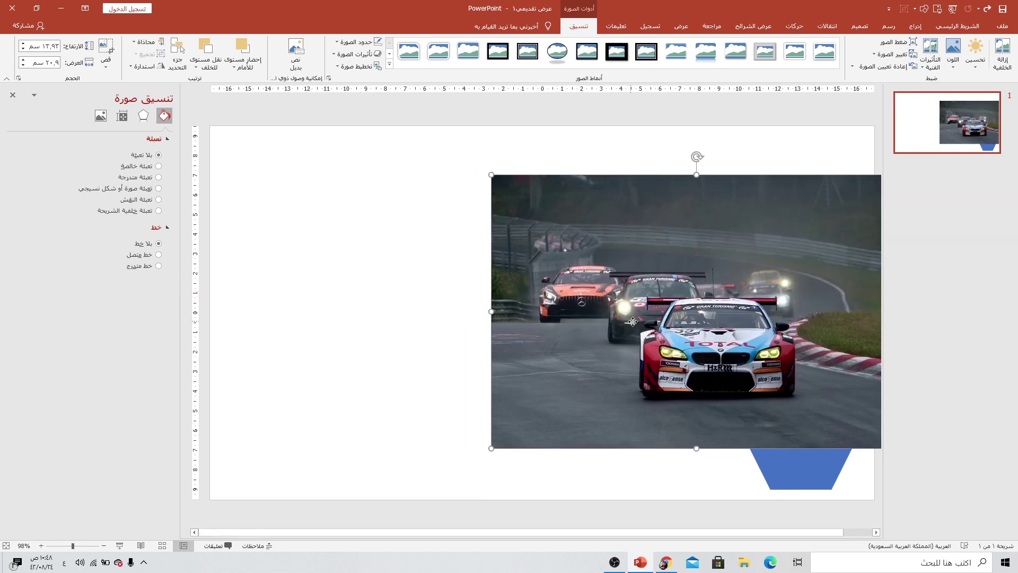
pyautogui.moveTo(630, 325); pyautogui.dragTo(643, 324)
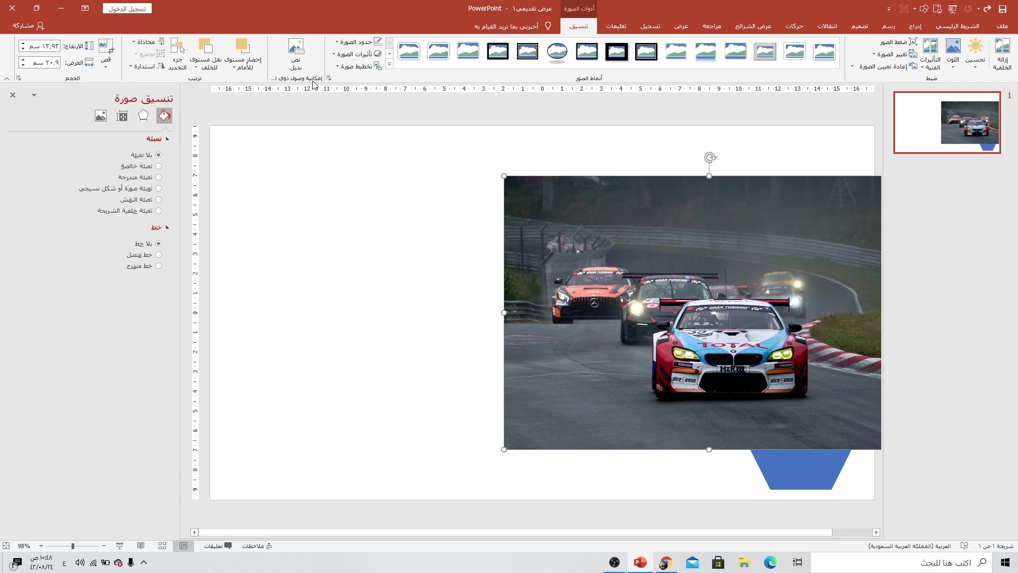
pyautogui.click(210, 67)
pyautogui.click(183, 98)
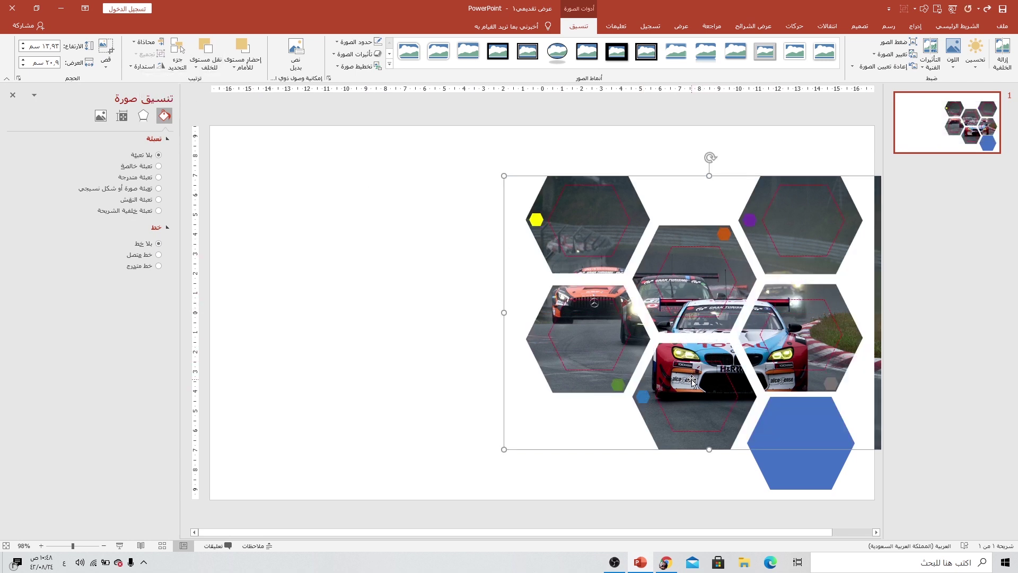
pyautogui.moveTo(692, 380); pyautogui.dragTo(682, 367)
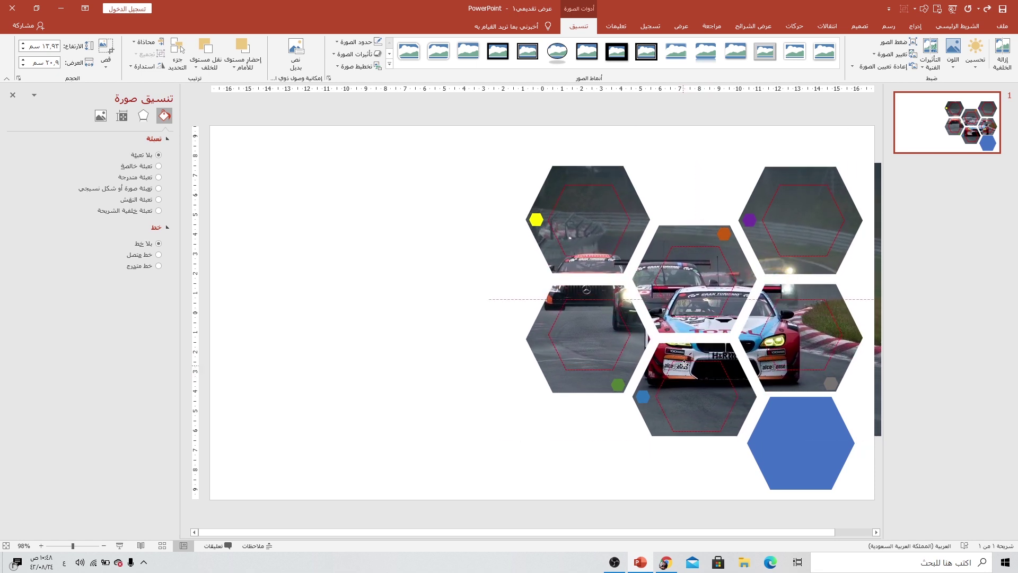
pyautogui.moveTo(683, 368)
pyautogui.mouseDown()
pyautogui.moveTo(687, 355)
pyautogui.moveTo(686, 369)
pyautogui.mouseUp()
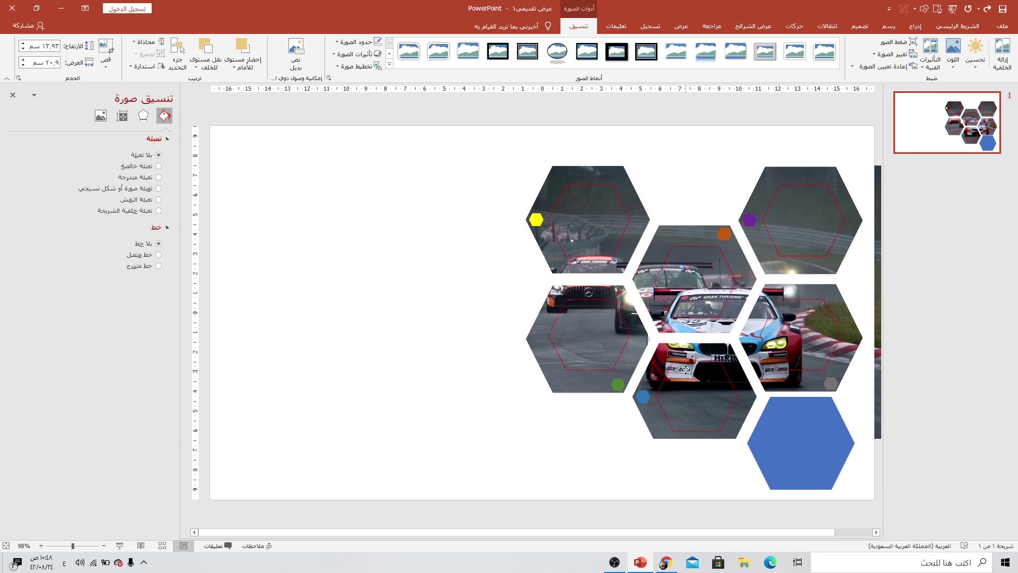
pyautogui.click(811, 457)
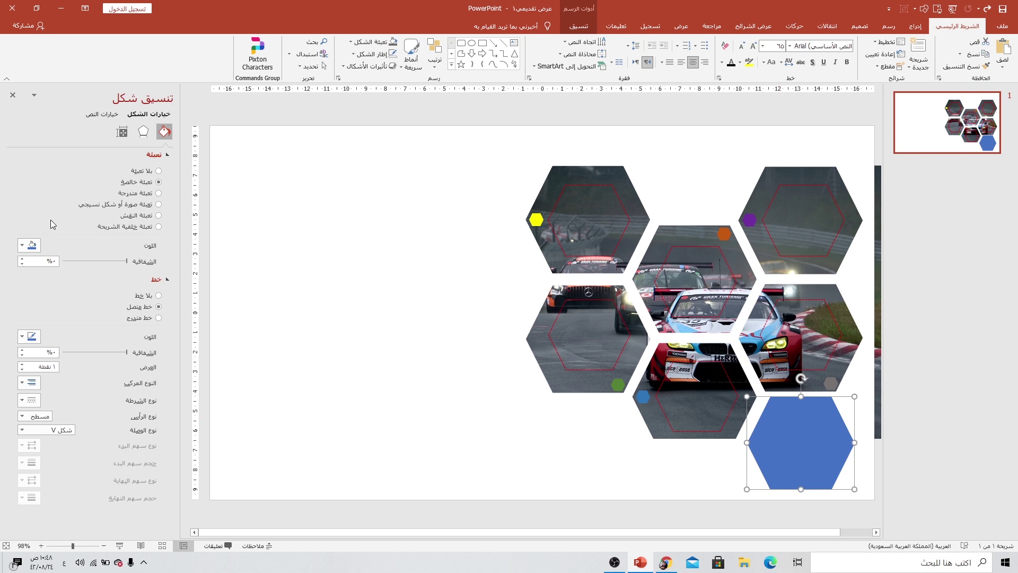
# Step: Give the large hexagon no outline and a dark red-to-grey gradient sampled from the slide
pyautogui.click(144, 296)
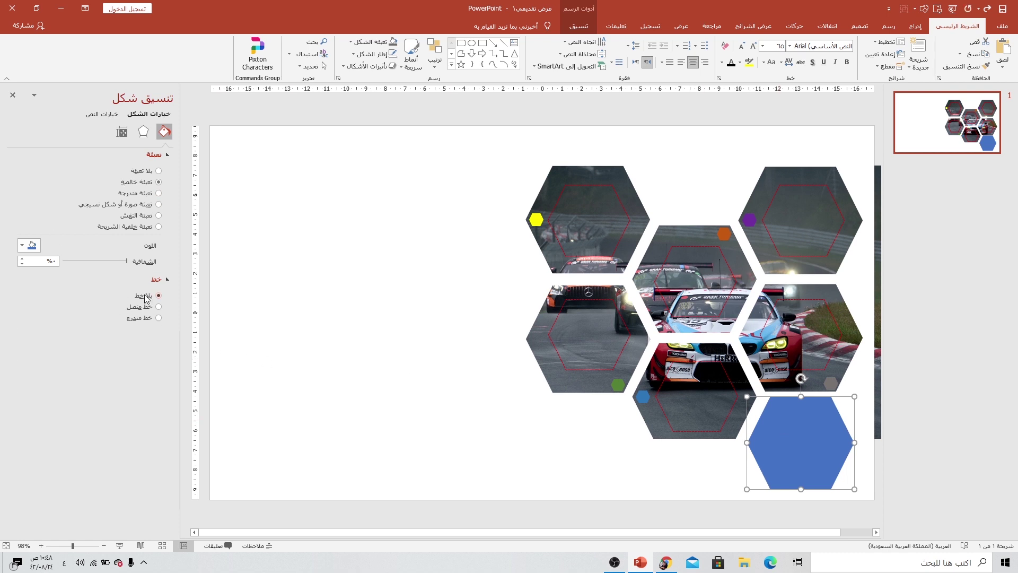
pyautogui.click(129, 191)
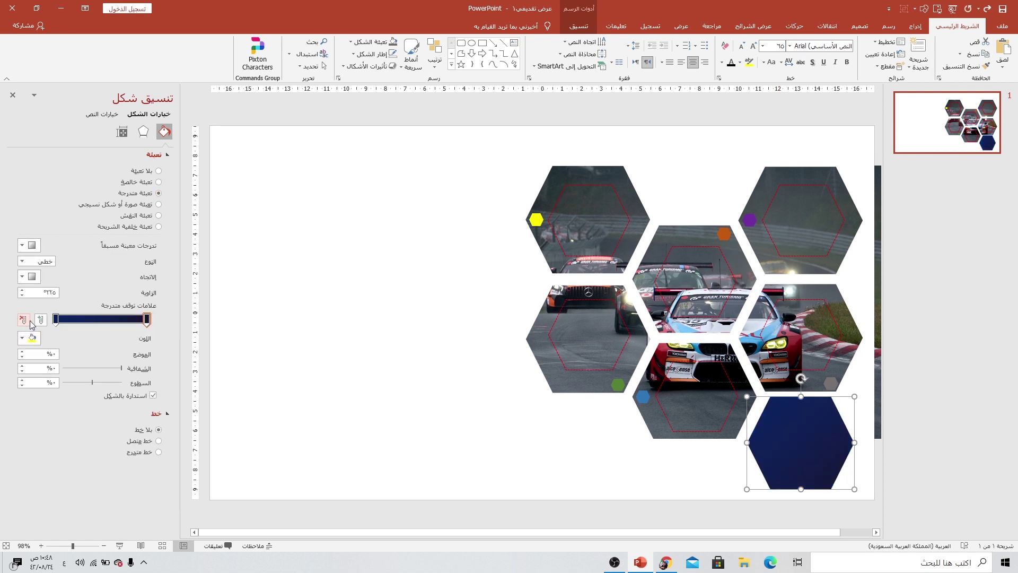
pyautogui.click(26, 334)
pyautogui.click(68, 462)
pyautogui.click(804, 334)
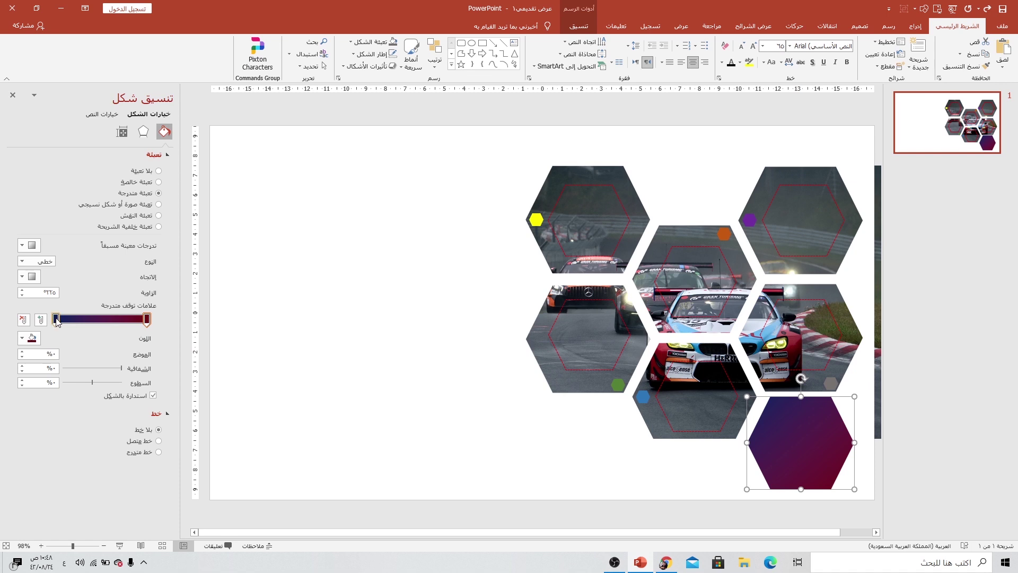
pyautogui.click(56, 319)
pyautogui.click(27, 338)
pyautogui.click(68, 462)
pyautogui.click(668, 243)
# Step: Move the small blue hexagon onto the lower hexagon's bottom edge and select the collage shape
pyautogui.click(643, 399)
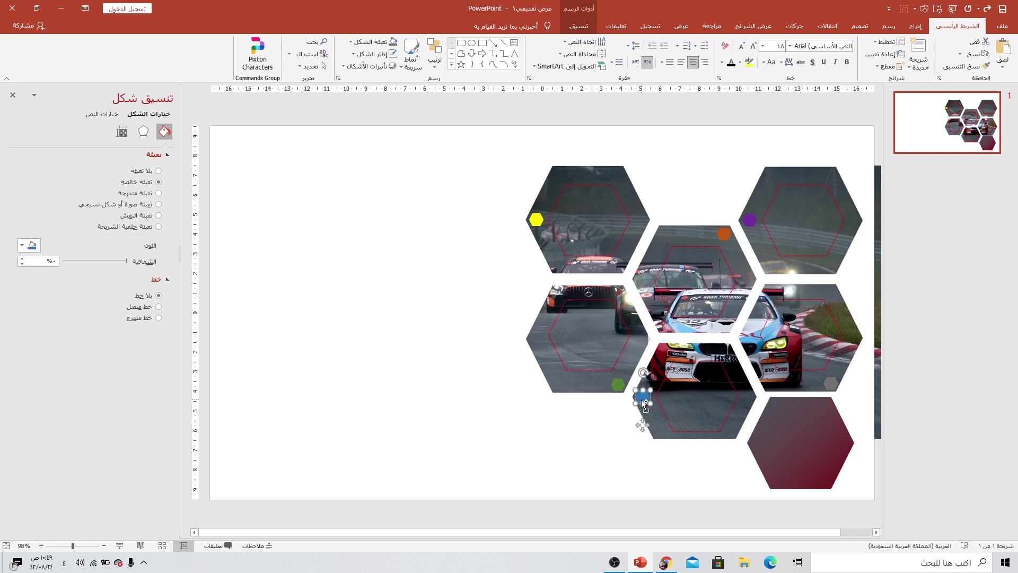
pyautogui.moveTo(642, 403)
pyautogui.mouseDown()
pyautogui.moveTo(648, 426)
pyautogui.moveTo(779, 506)
pyautogui.mouseUp()
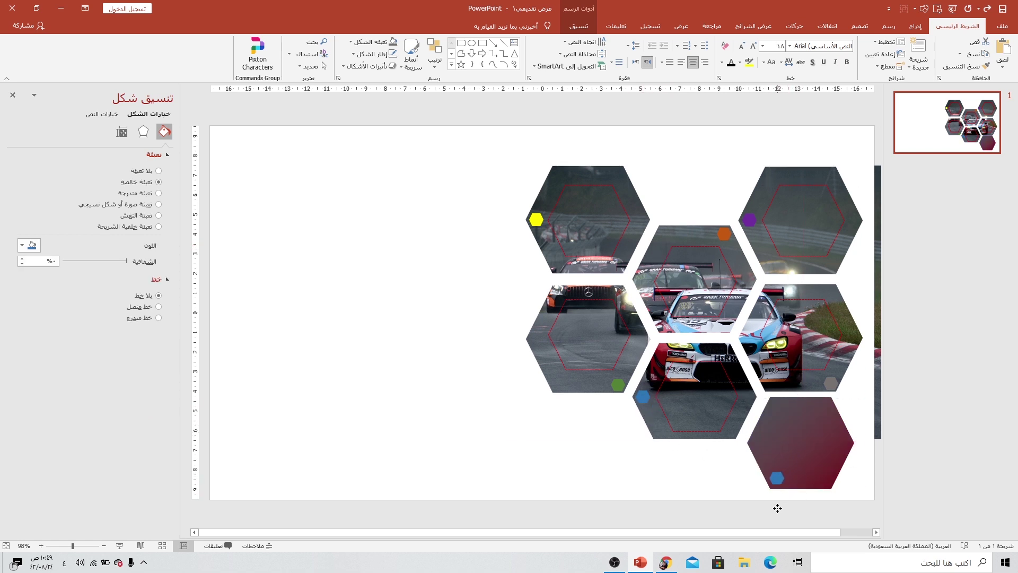
pyautogui.click(567, 440)
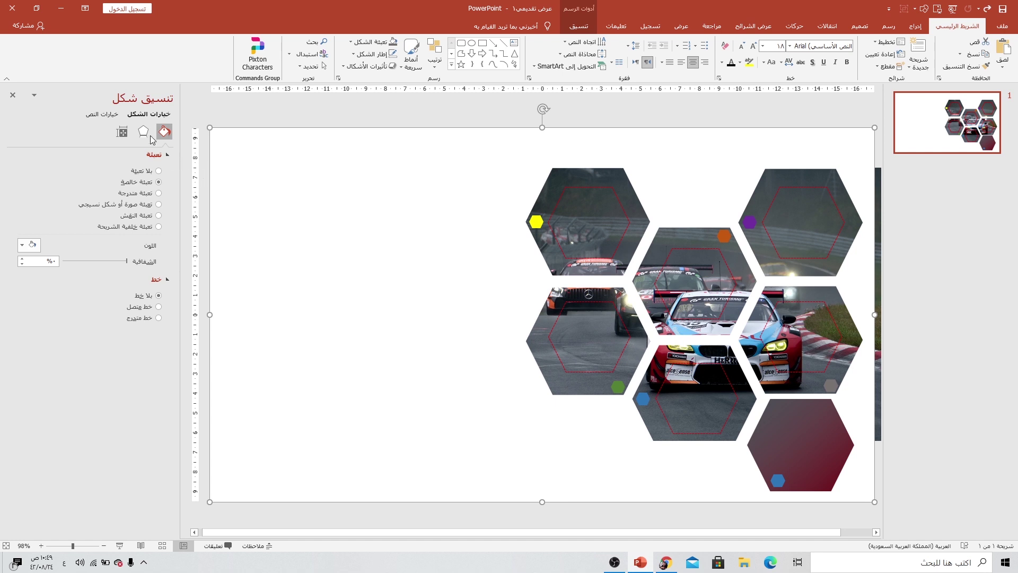
# Step: Give the hexagon collage an outer shadow at 55% transparency and check it in a full-screen preview
pyautogui.click(143, 131)
pyautogui.click(156, 154)
pyautogui.click(23, 168)
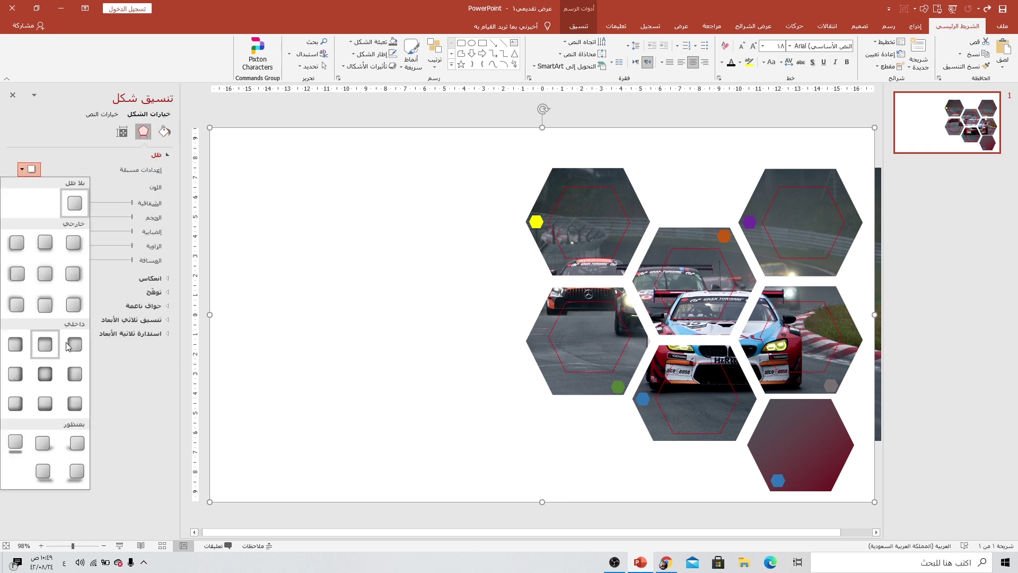
pyautogui.click(17, 245)
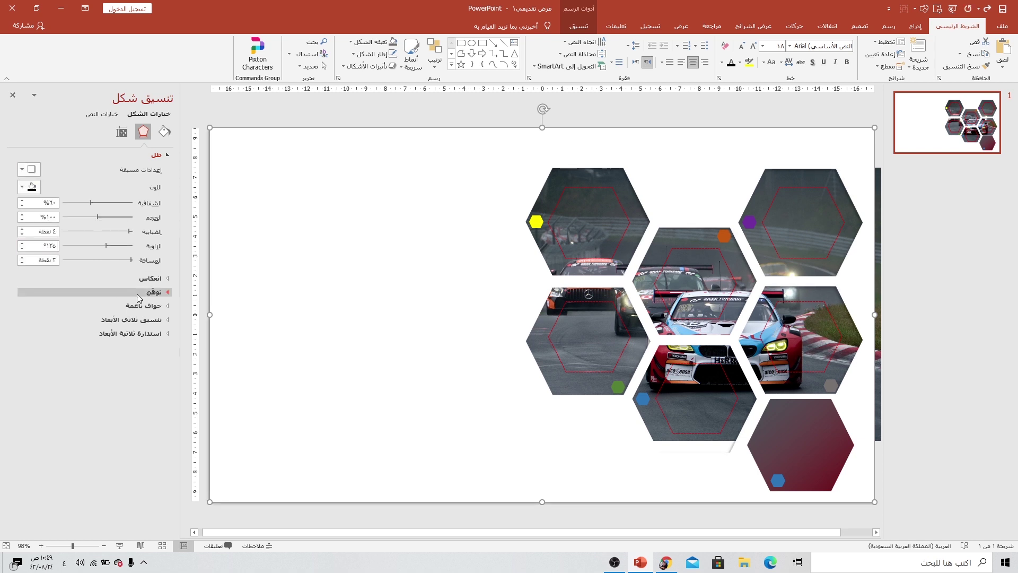
pyautogui.moveTo(93, 206)
pyautogui.mouseDown()
pyautogui.moveTo(110, 207)
pyautogui.moveTo(130, 261)
pyautogui.mouseUp()
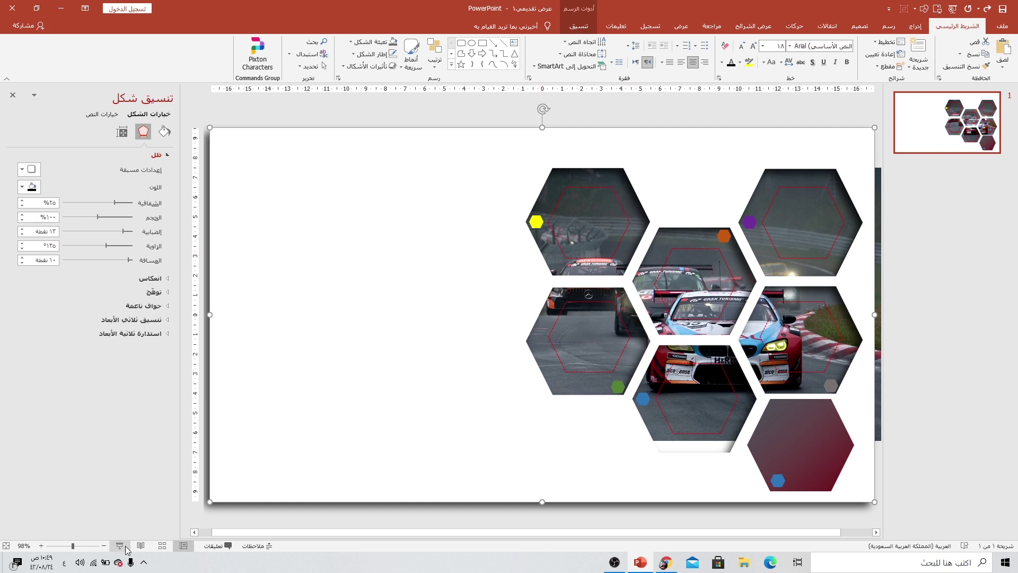
pyautogui.click(183, 544)
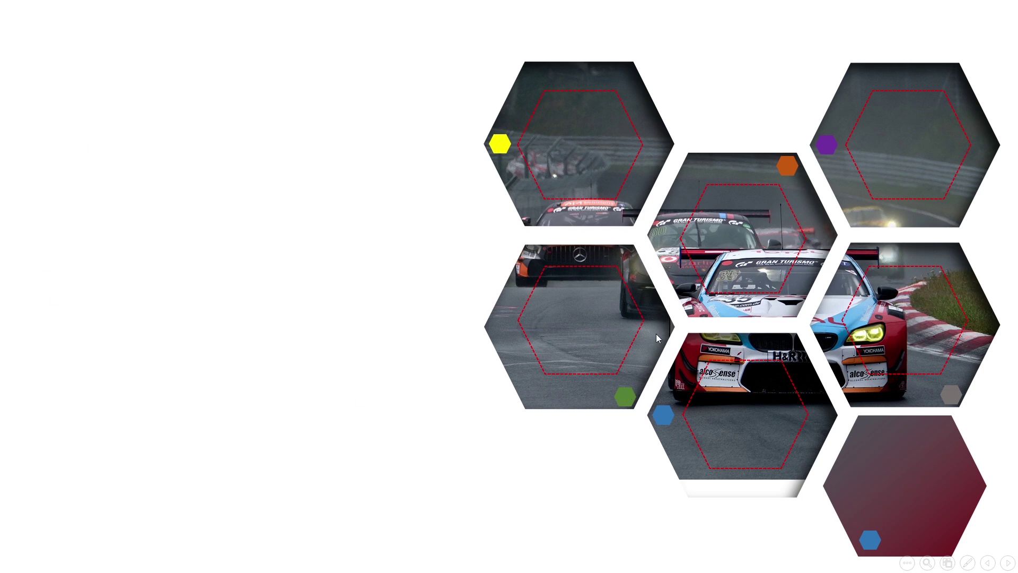
pyautogui.press('Escape')
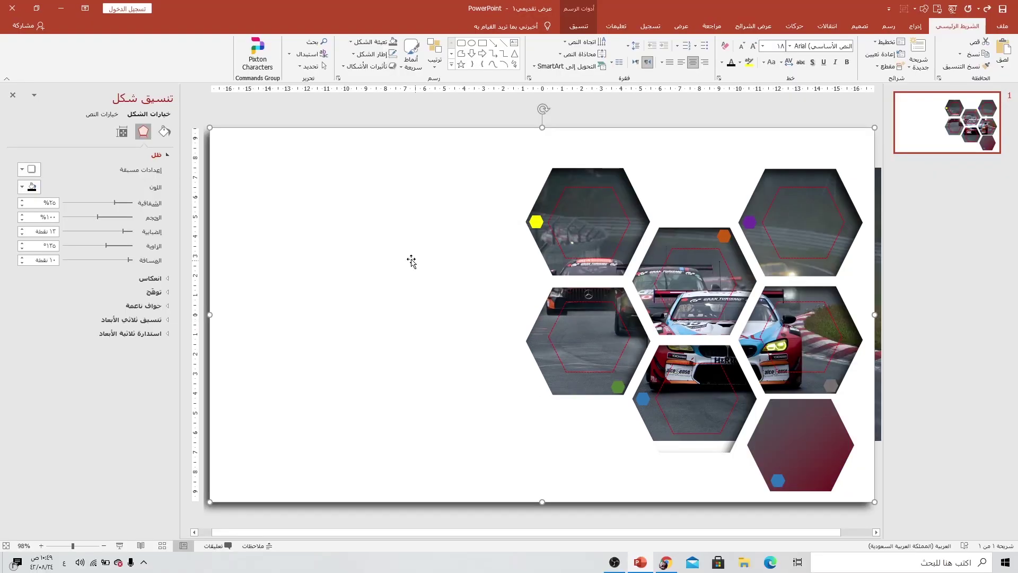
# Step: Give the collage a solid line outline
pyautogui.click(165, 131)
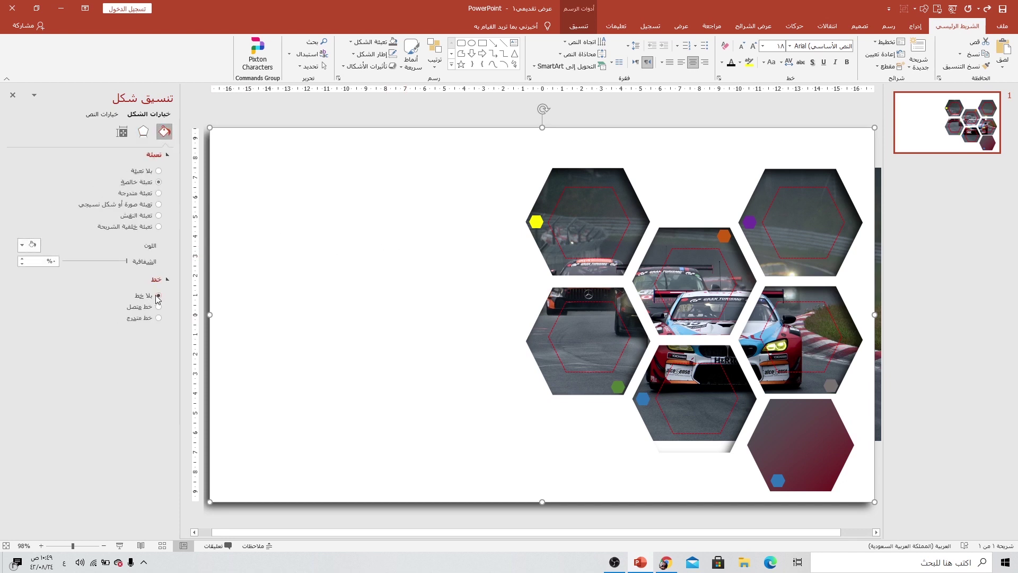
pyautogui.click(158, 308)
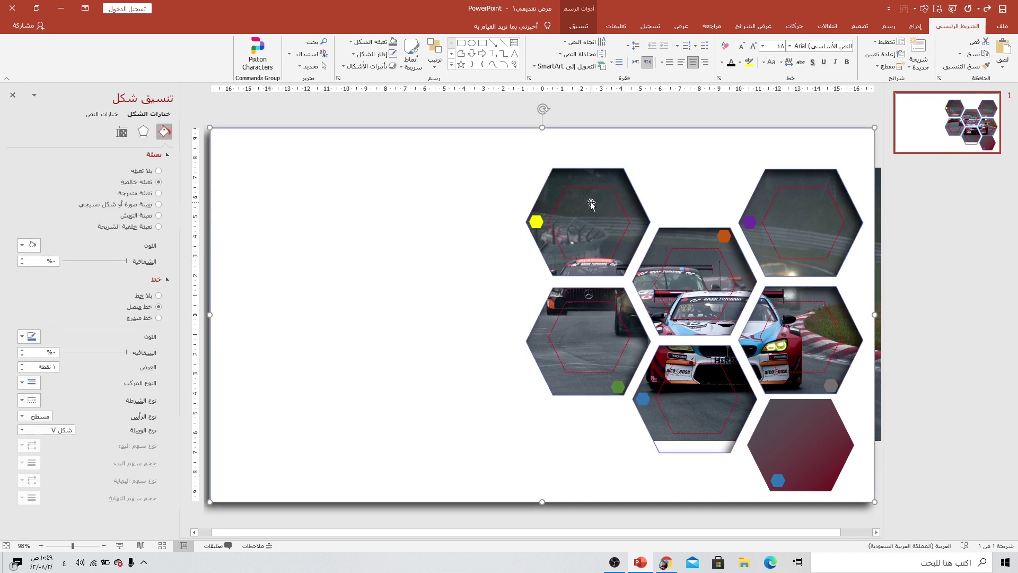
pyautogui.click(24, 336)
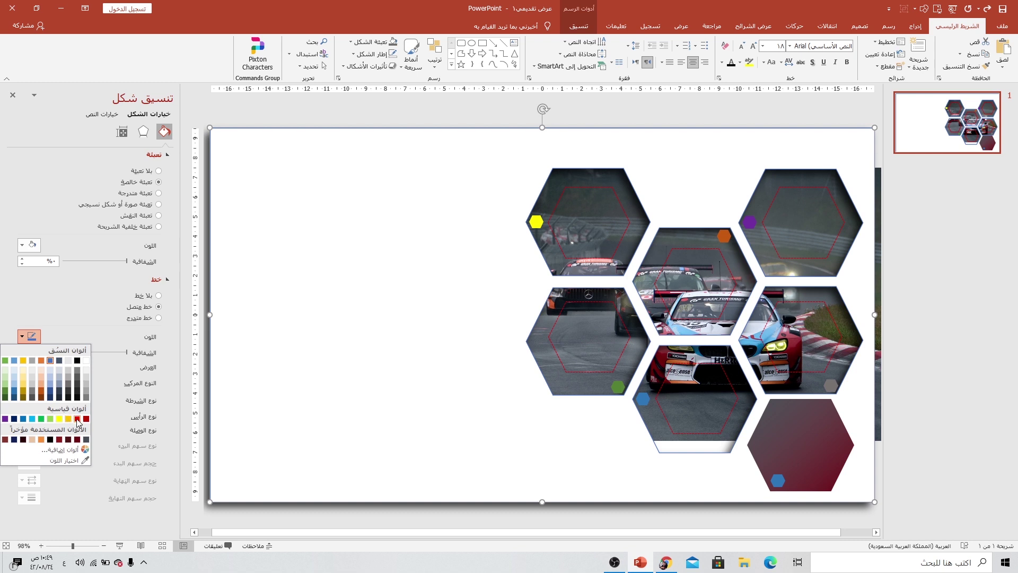
# Step: Colour the hexagon outlines with the race car's light blue, sampled by eyedropper from the photo
pyautogui.click(77, 418)
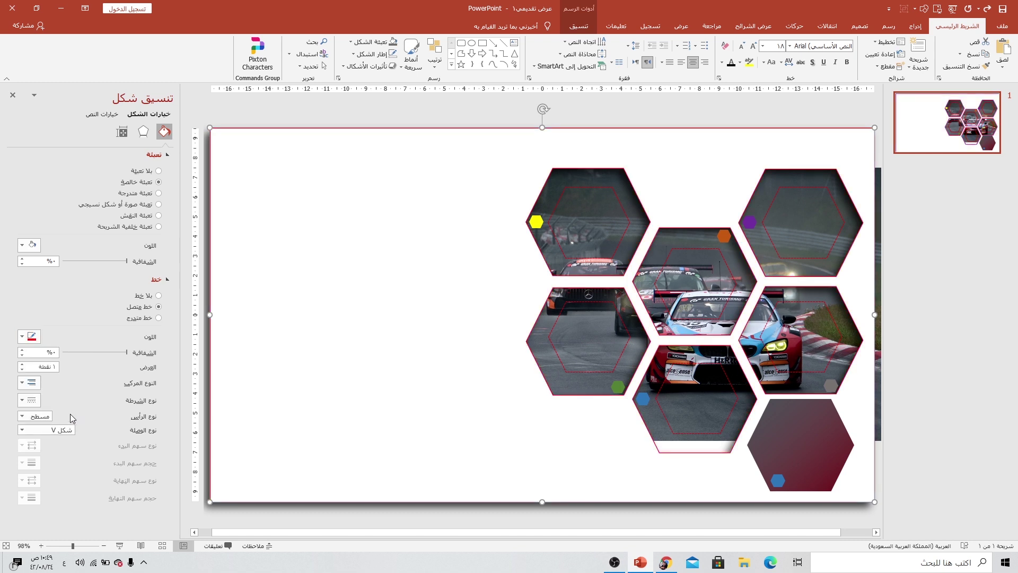
pyautogui.click(23, 336)
pyautogui.click(53, 459)
pyautogui.click(530, 306)
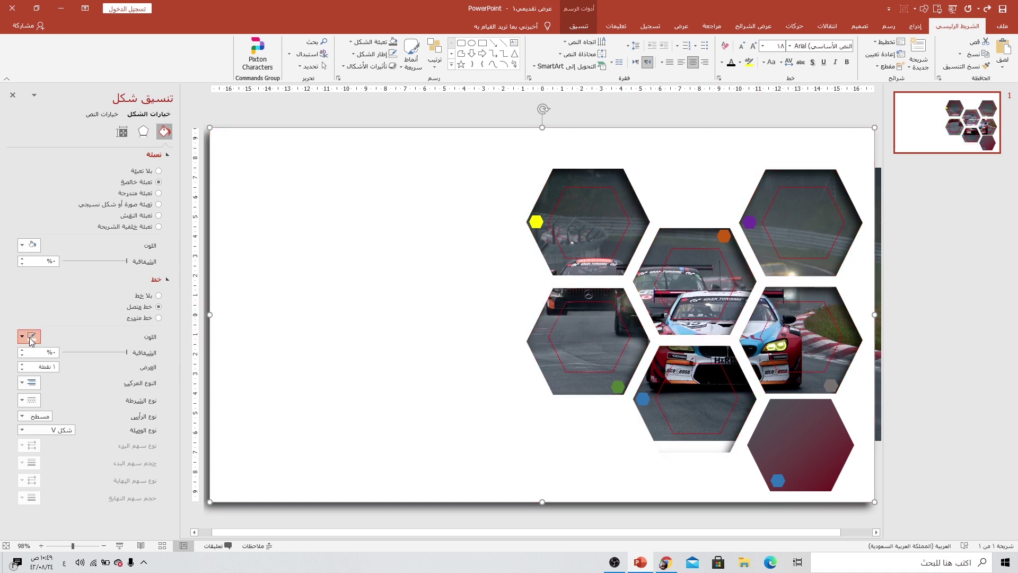
pyautogui.click(31, 340)
pyautogui.click(48, 460)
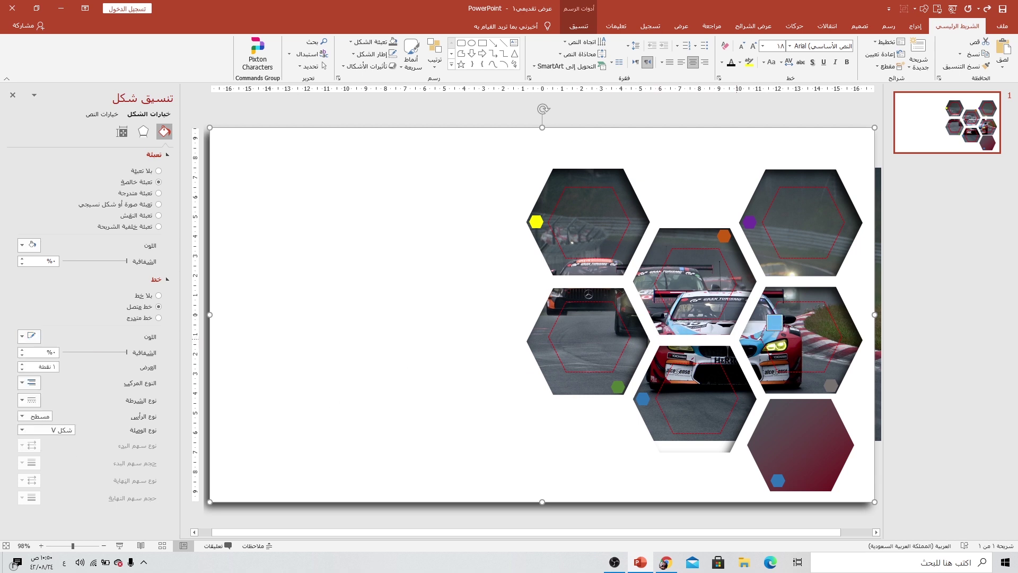
pyautogui.click(753, 339)
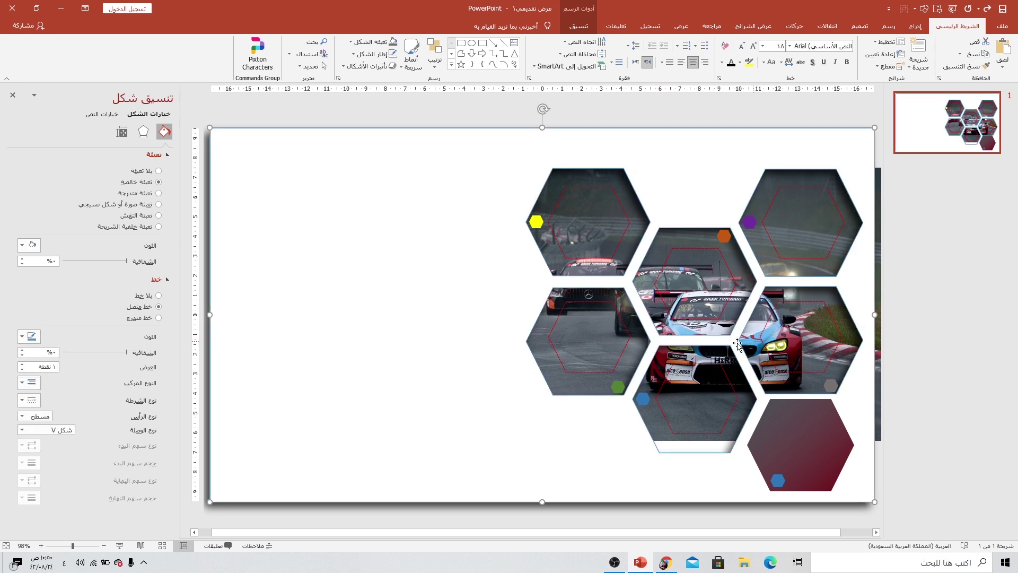
# Step: Thicken the hexagon outlines to 4.5 pt
pyautogui.click(24, 365)
pyautogui.click(23, 365)
pyautogui.click(23, 365)
pyautogui.click(24, 365)
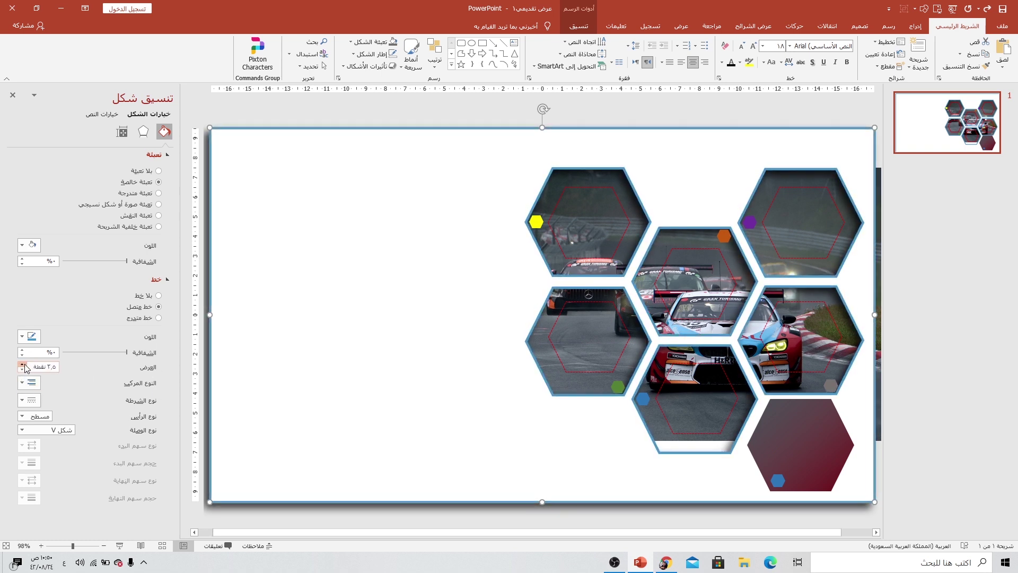
pyautogui.click(23, 365)
pyautogui.click(23, 365)
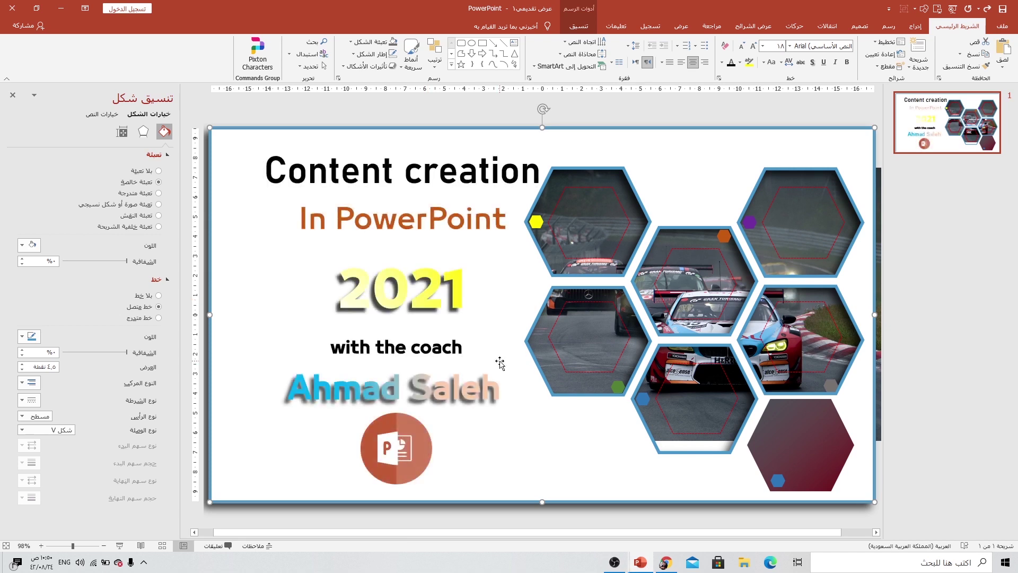
# Step: Nudge the CONTENT CREATION title left and set it in Ethnocentric Rg
pyautogui.click(259, 202)
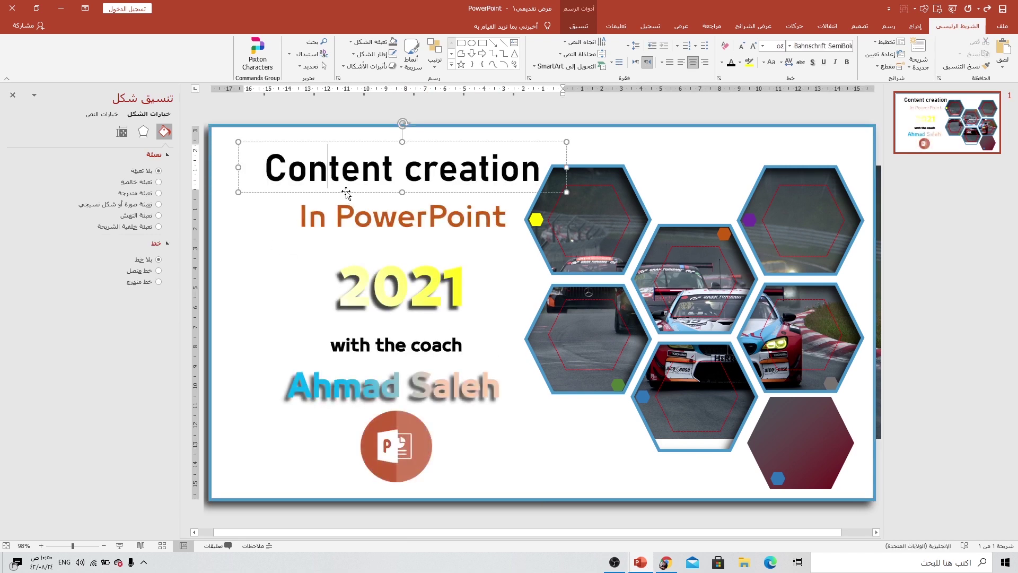
pyautogui.moveTo(345, 194); pyautogui.dragTo(330, 198)
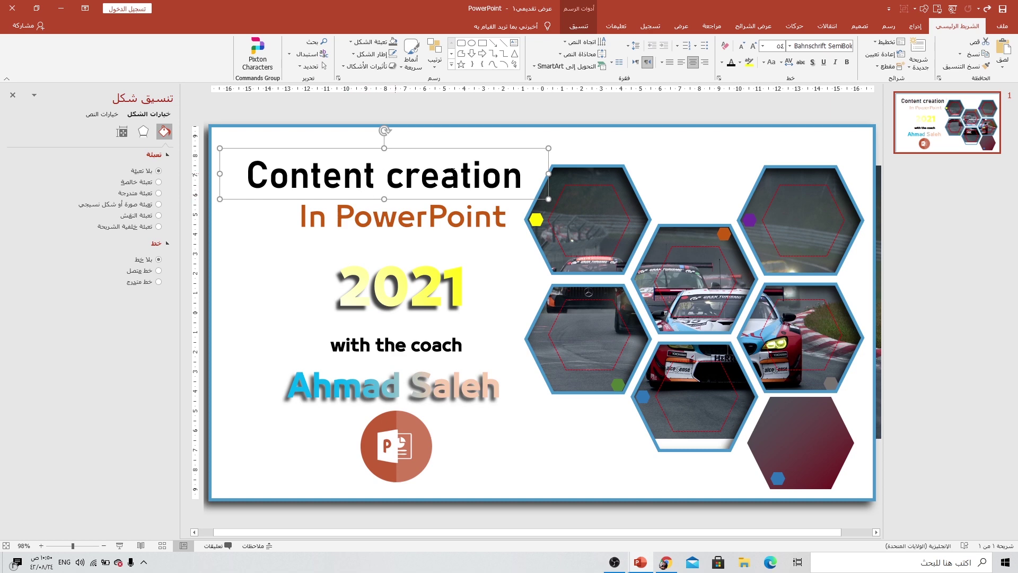
pyautogui.click(789, 46)
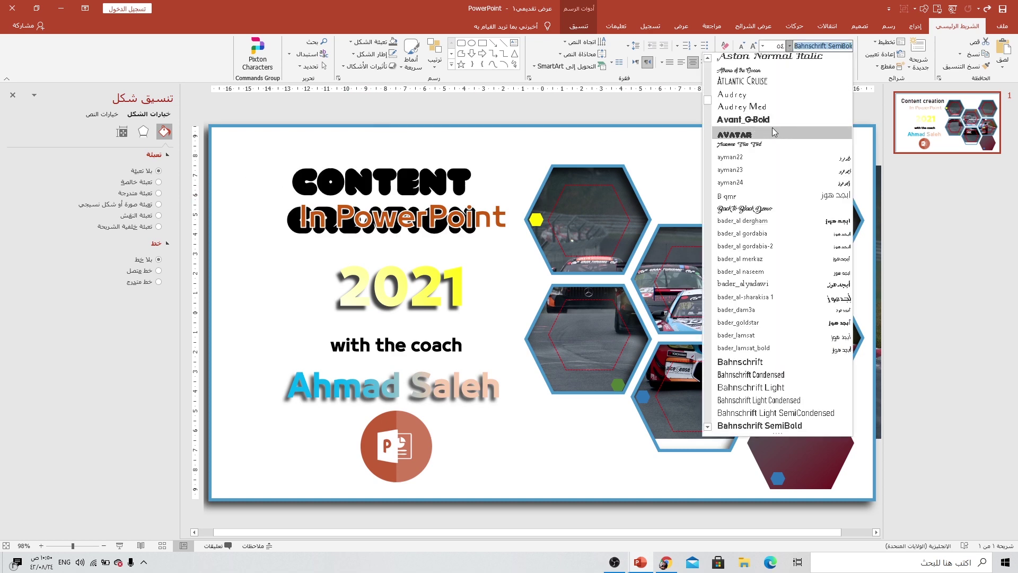
pyautogui.scroll(10, 731, 212)
pyautogui.scroll(5, 733, 138)
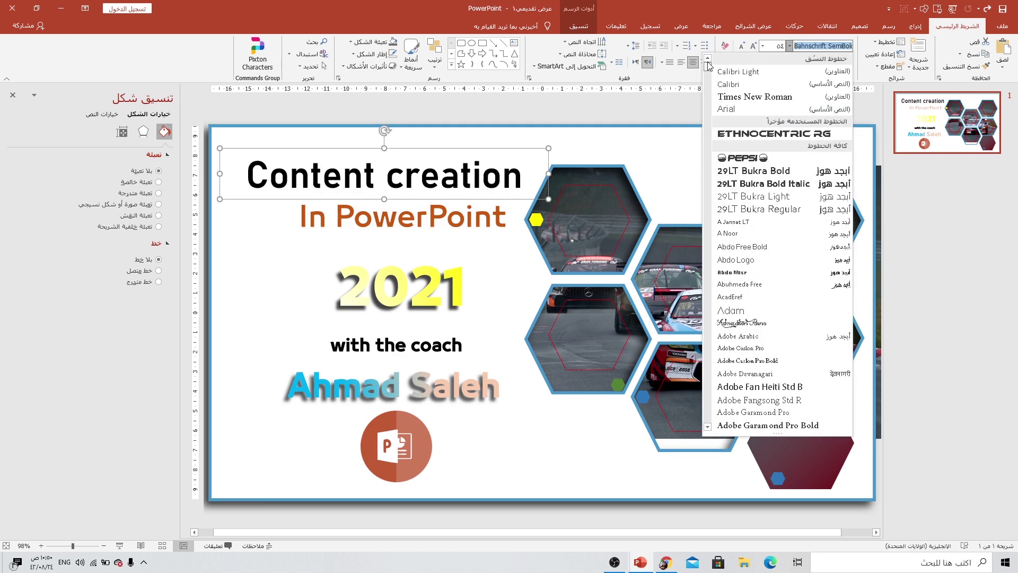
pyautogui.click(732, 133)
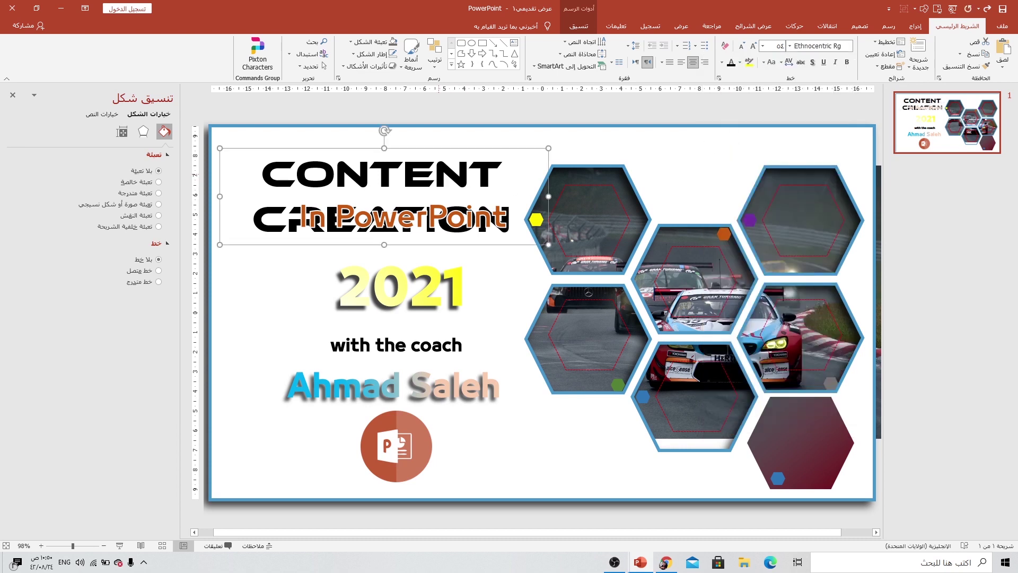
# Step: Move the 2021 text to the lower right and colour it peach
pyautogui.click(465, 212)
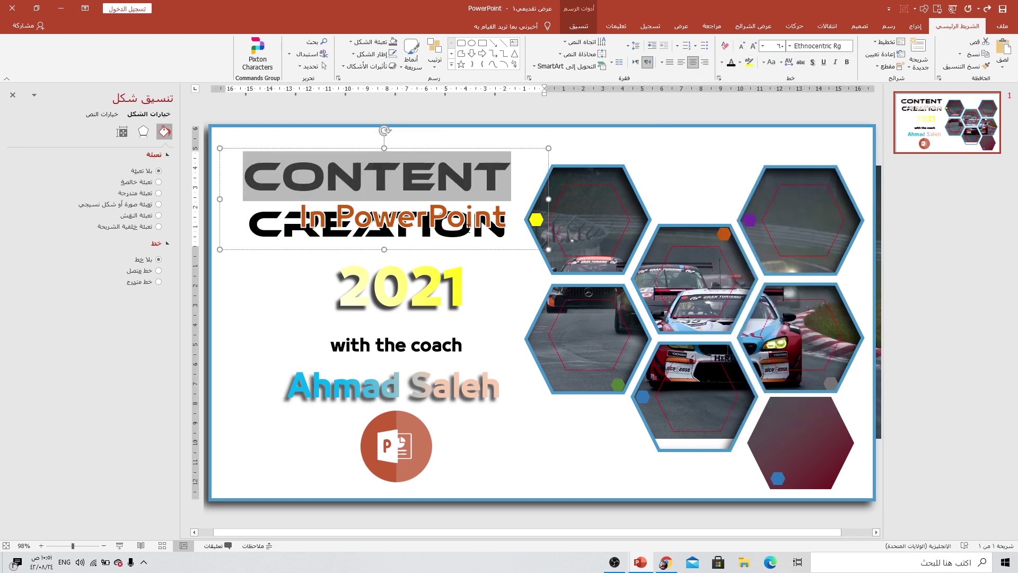
pyautogui.click(465, 212)
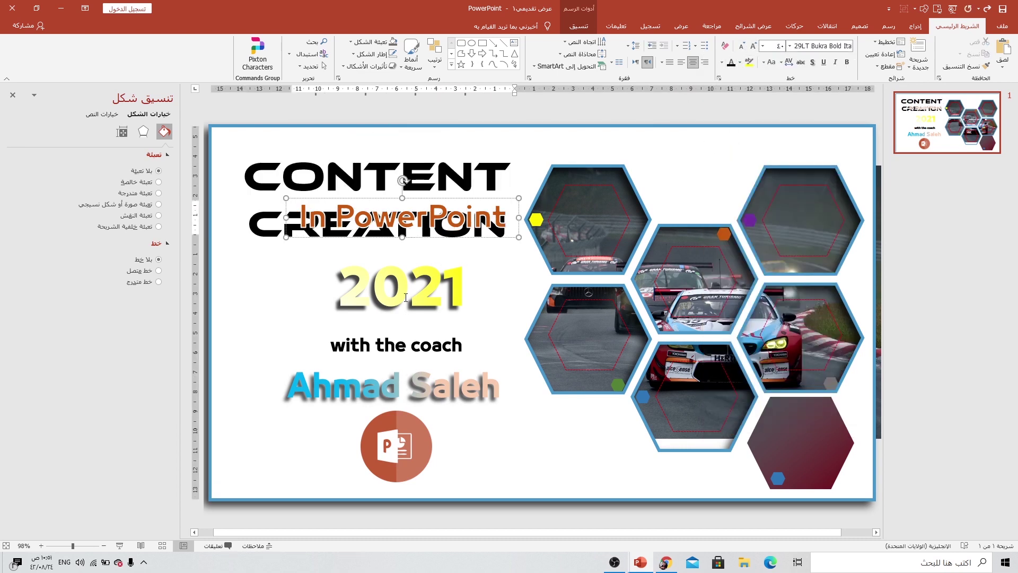
pyautogui.click(405, 297)
pyautogui.moveTo(448, 325); pyautogui.dragTo(616, 467)
pyautogui.click(721, 62)
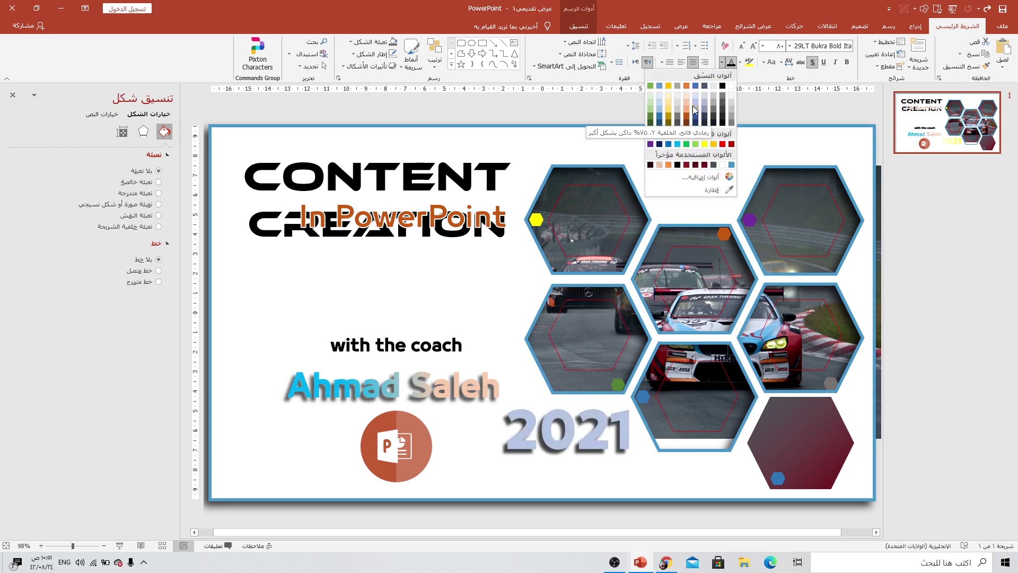
pyautogui.click(688, 103)
# Step: Move 'In PowerPoint' down below the word CREATION
pyautogui.click(373, 215)
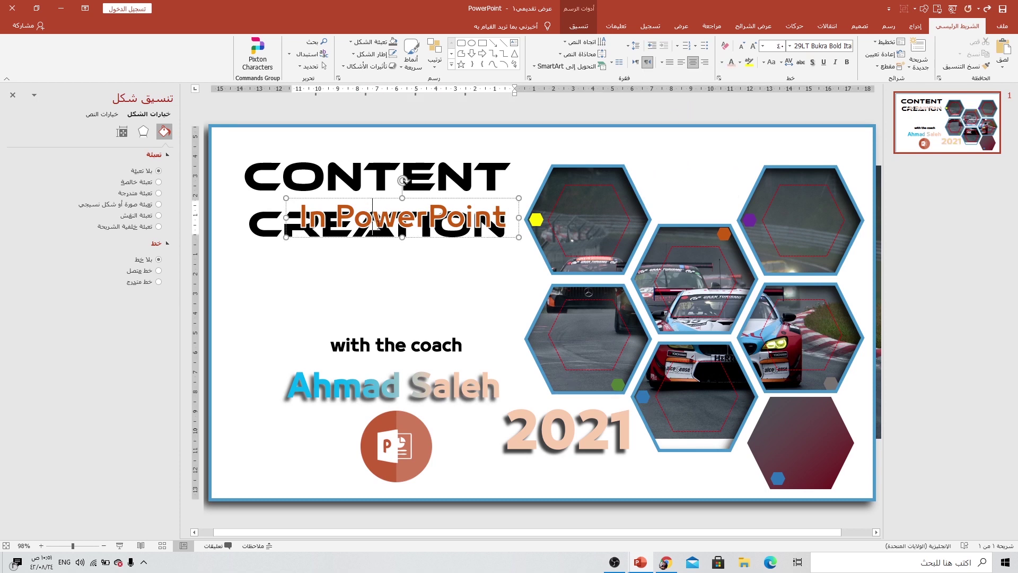
pyautogui.moveTo(454, 236); pyautogui.dragTo(434, 313)
pyautogui.click(393, 215)
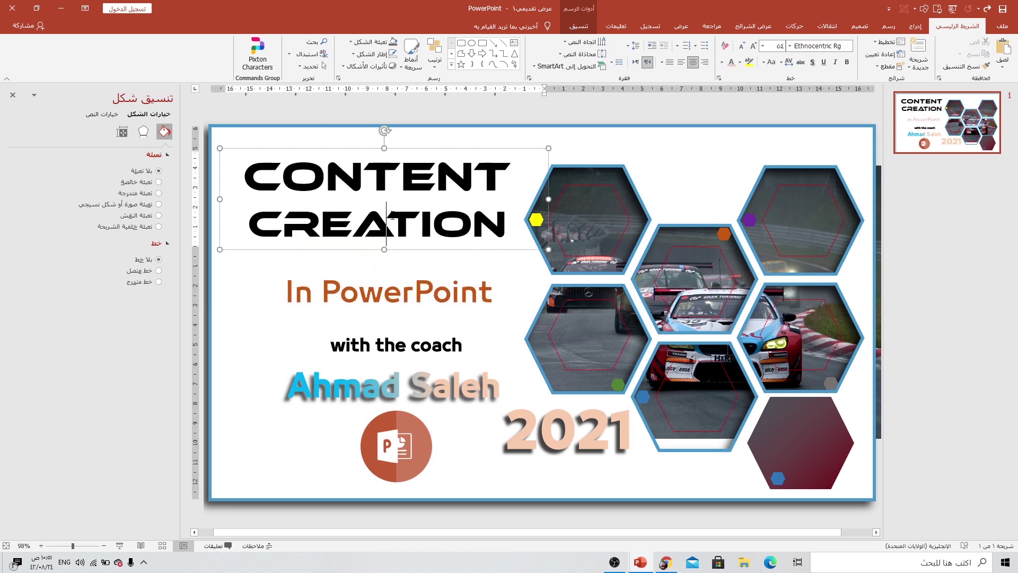
# Step: Colour the letters CON in CONTENT a grey sampled from the slide
pyautogui.moveTo(339, 152); pyautogui.dragTo(352, 164)
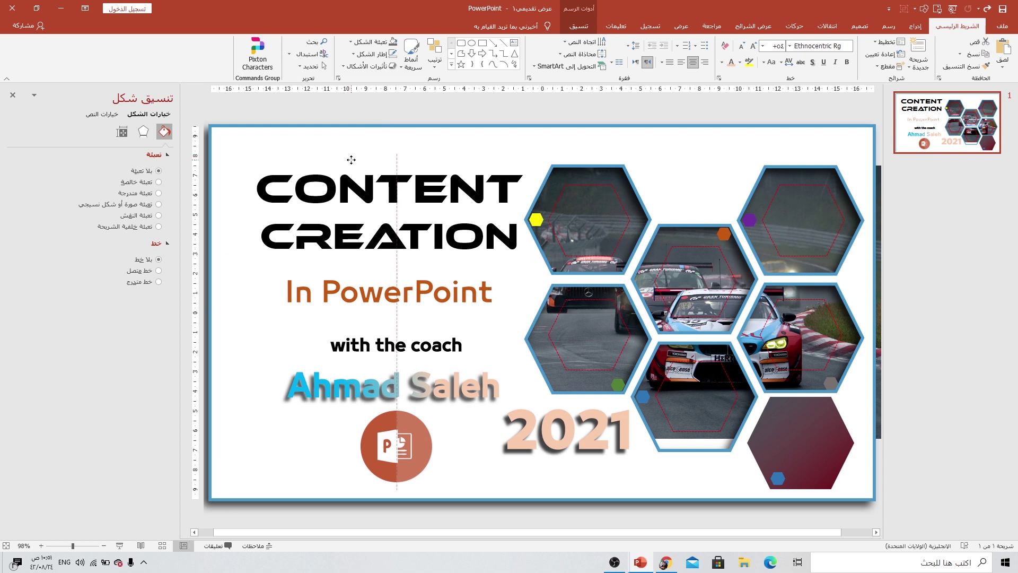
pyautogui.click(338, 190)
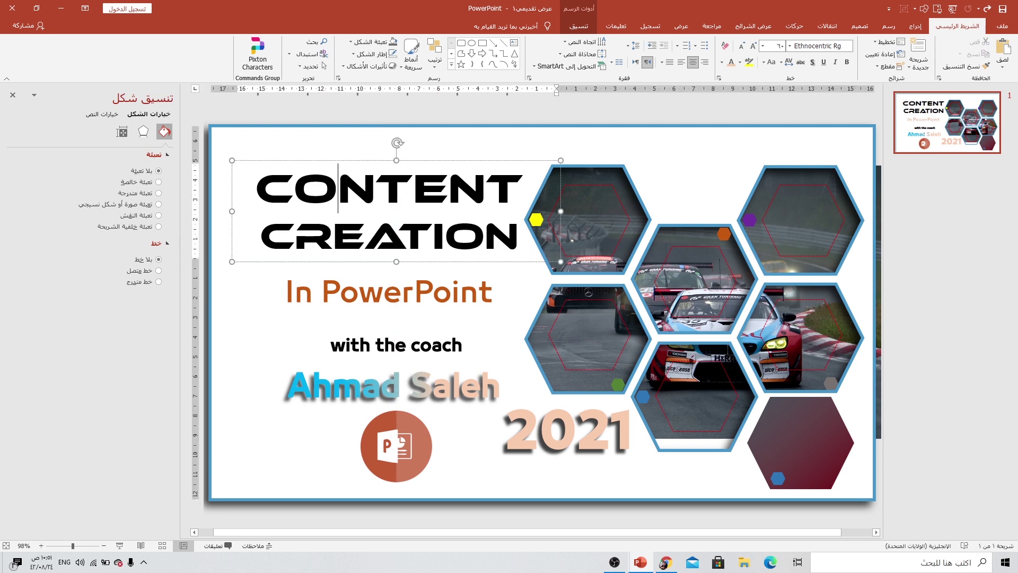
pyautogui.moveTo(256, 188); pyautogui.dragTo(376, 188)
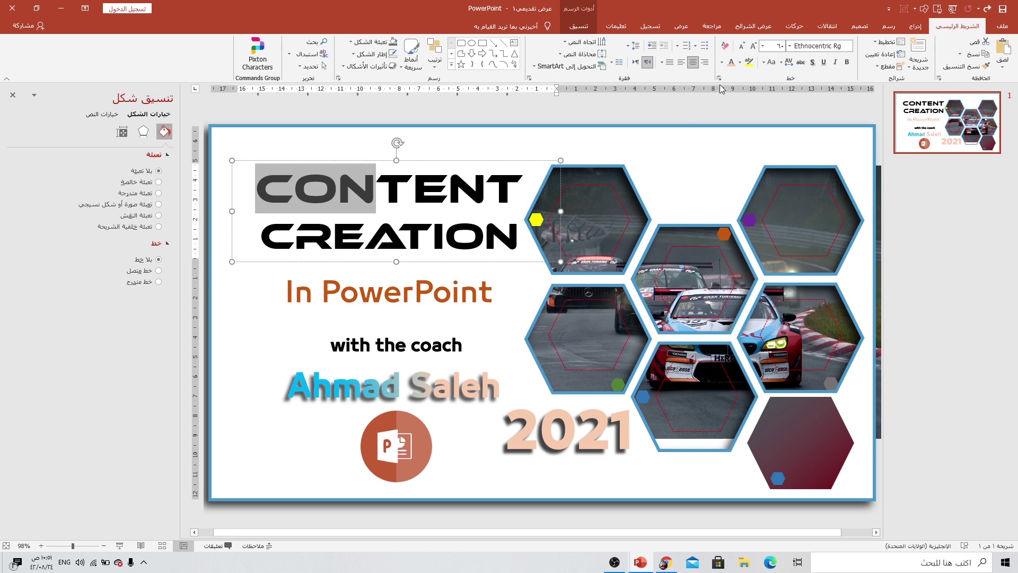
pyautogui.click(722, 62)
pyautogui.click(722, 183)
pyautogui.click(490, 298)
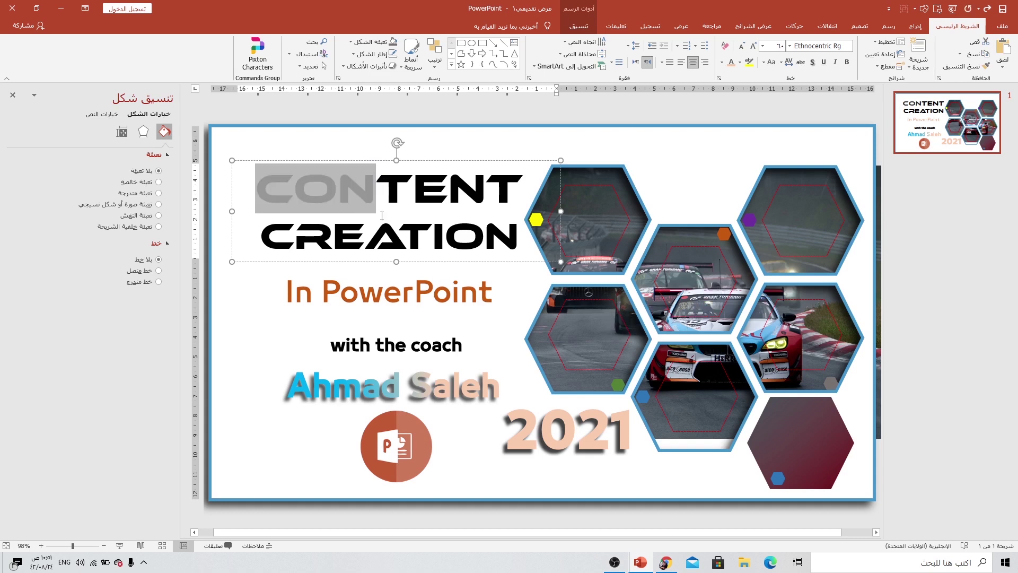
# Step: Give TE a dark maroon and NT a dark colour sampled from the photo
pyautogui.moveTo(377, 186); pyautogui.dragTo(448, 187)
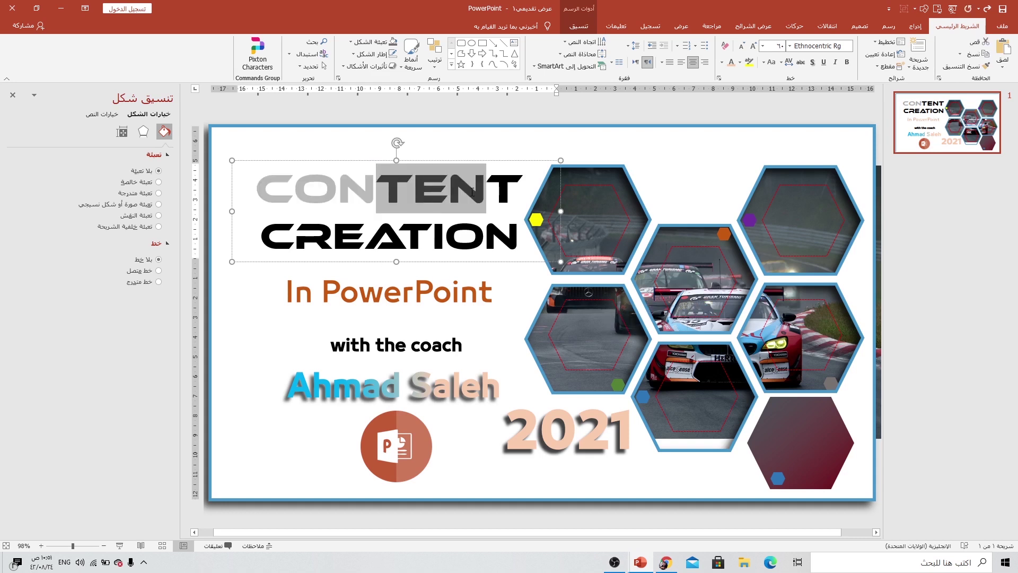
pyautogui.click(721, 62)
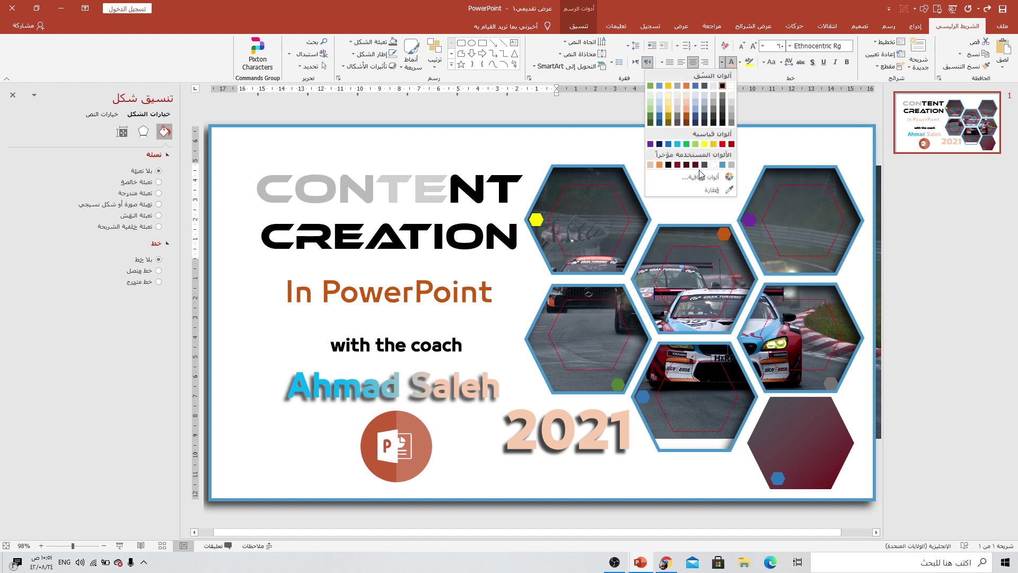
pyautogui.click(713, 196)
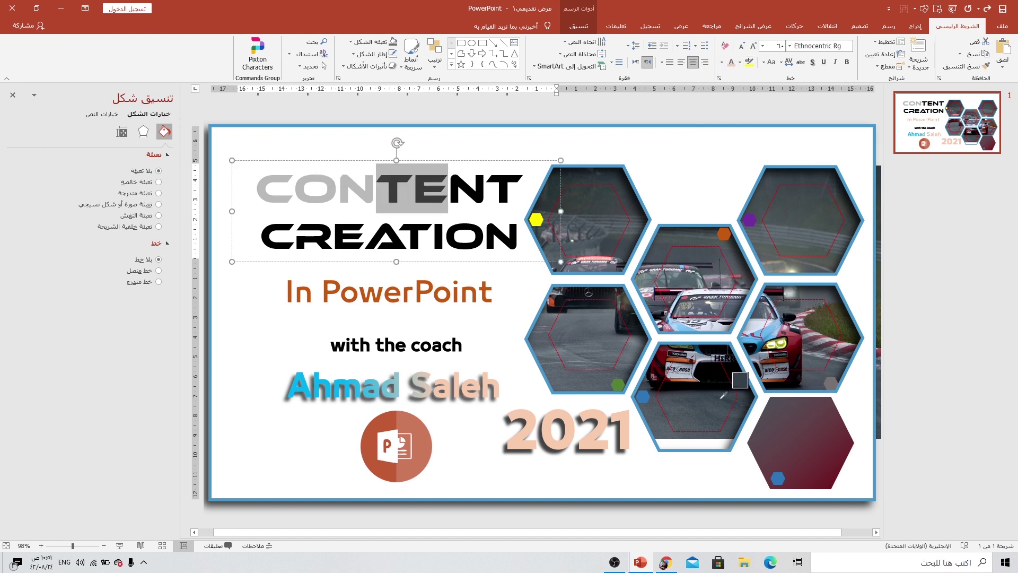
pyautogui.click(753, 335)
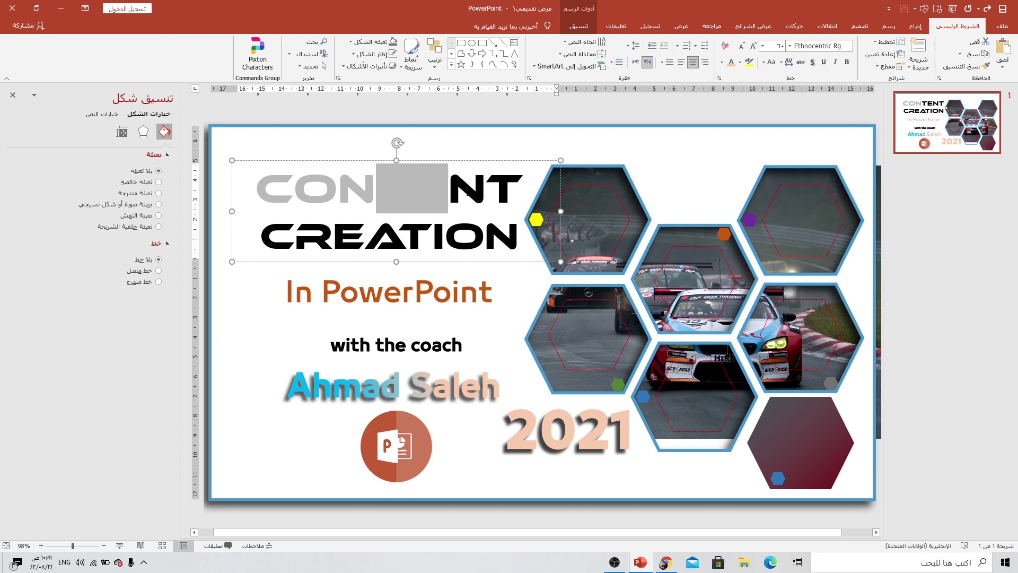
pyautogui.click(723, 63)
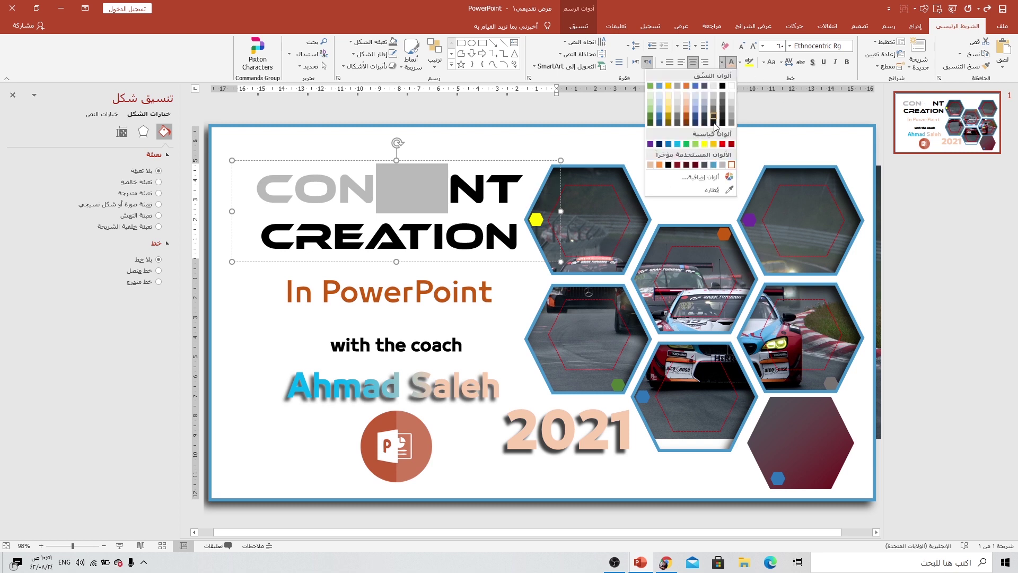
pyautogui.click(720, 185)
pyautogui.click(799, 334)
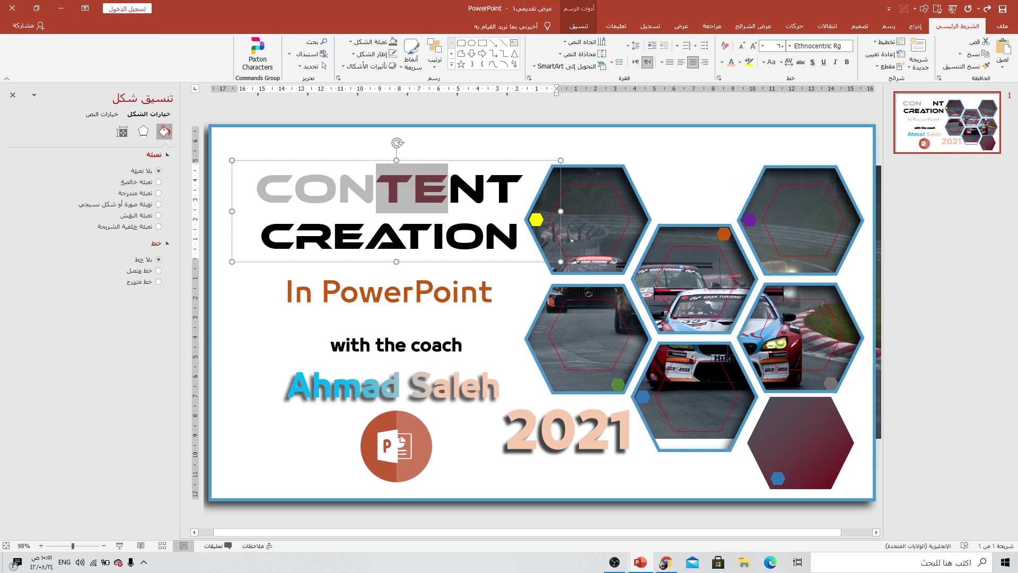
pyautogui.click(504, 208)
pyautogui.press('Left')
pyautogui.hotkey('shift', 'Right')
pyautogui.hotkey('shift', 'Right')
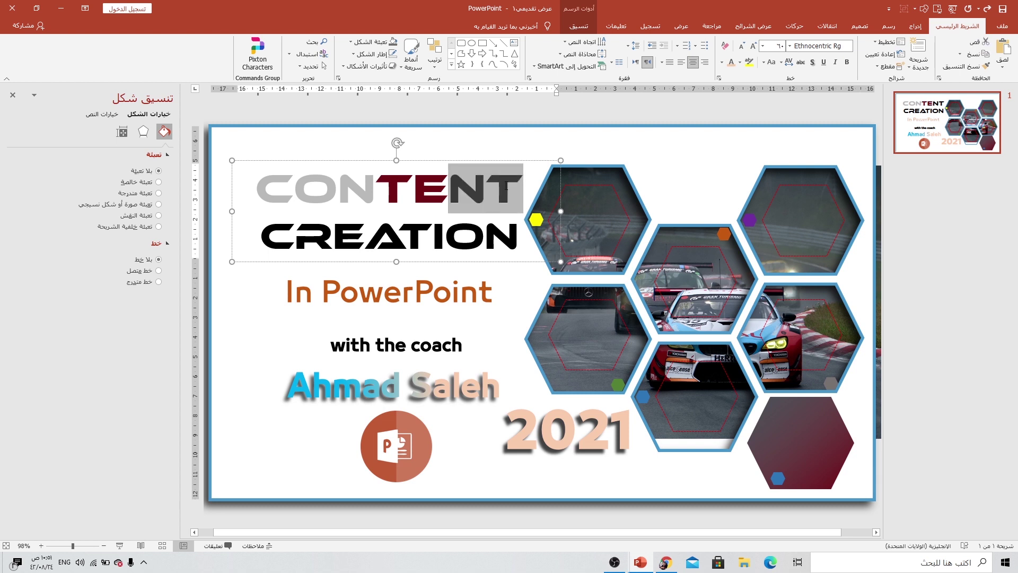
pyautogui.click(722, 62)
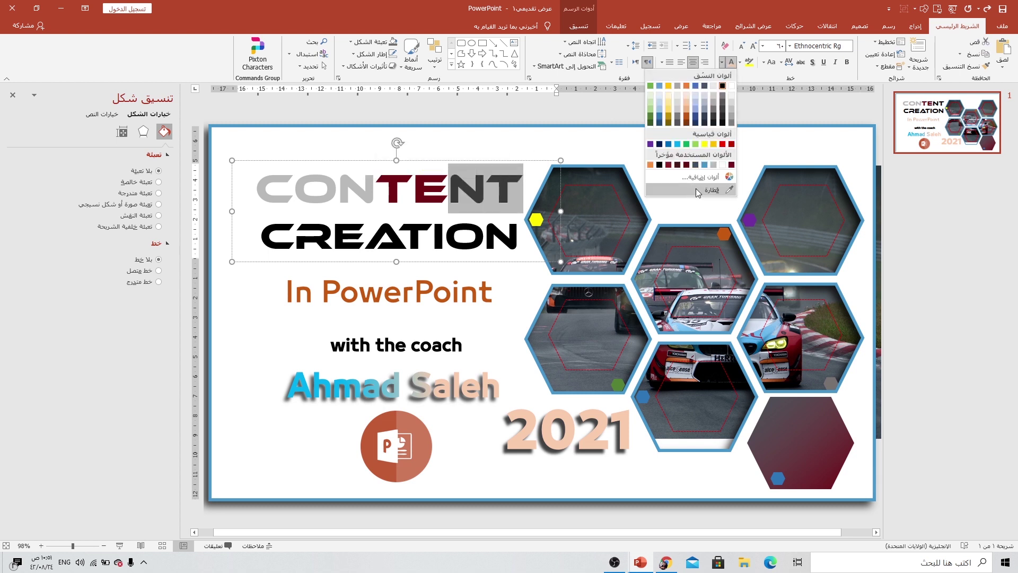
pyautogui.click(700, 193)
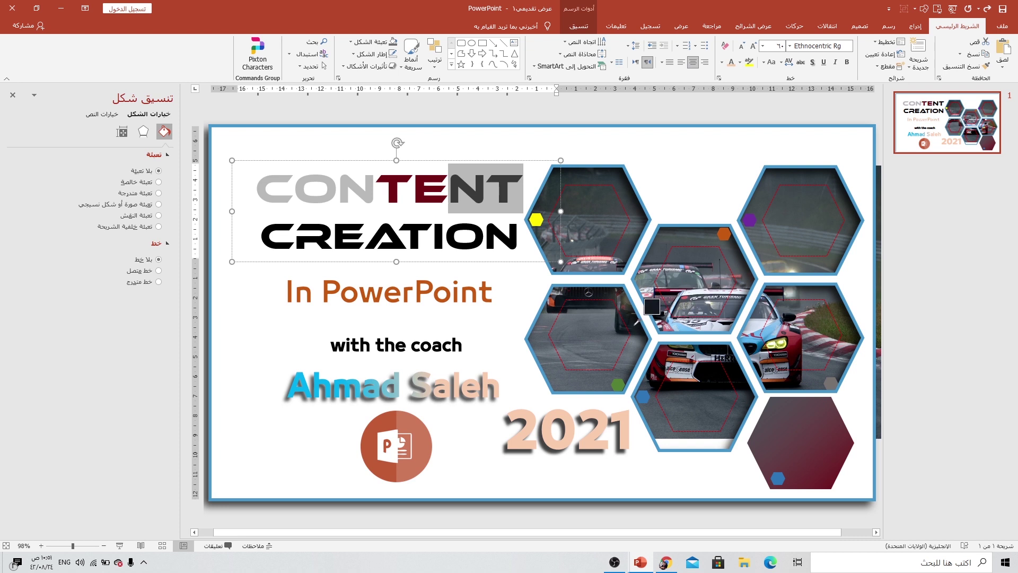
pyautogui.click(641, 315)
# Step: Colour CRE in CREATION crimson and ATI light blue, sampled from the slide
pyautogui.click(488, 225)
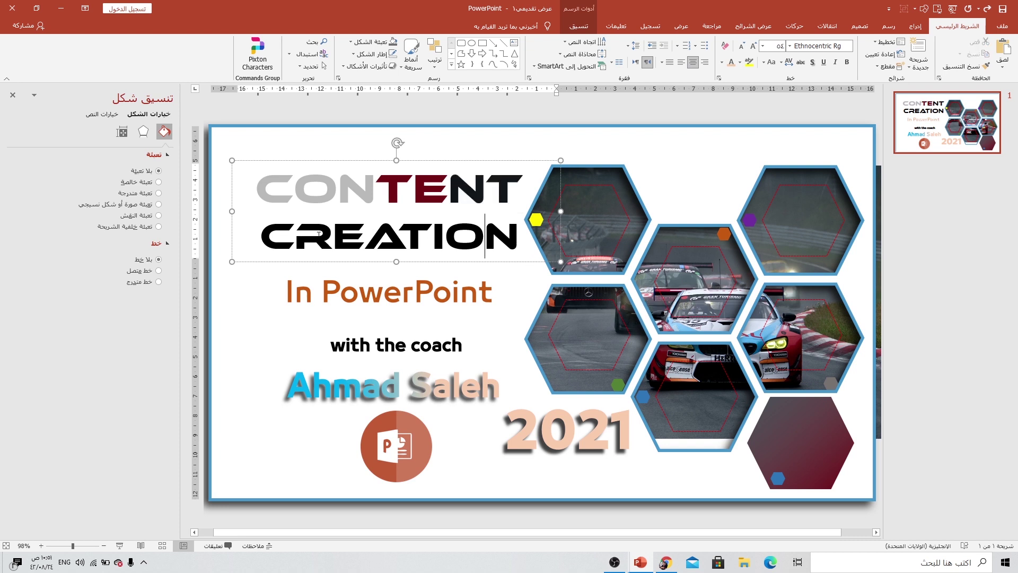
pyautogui.moveTo(275, 234); pyautogui.dragTo(364, 235)
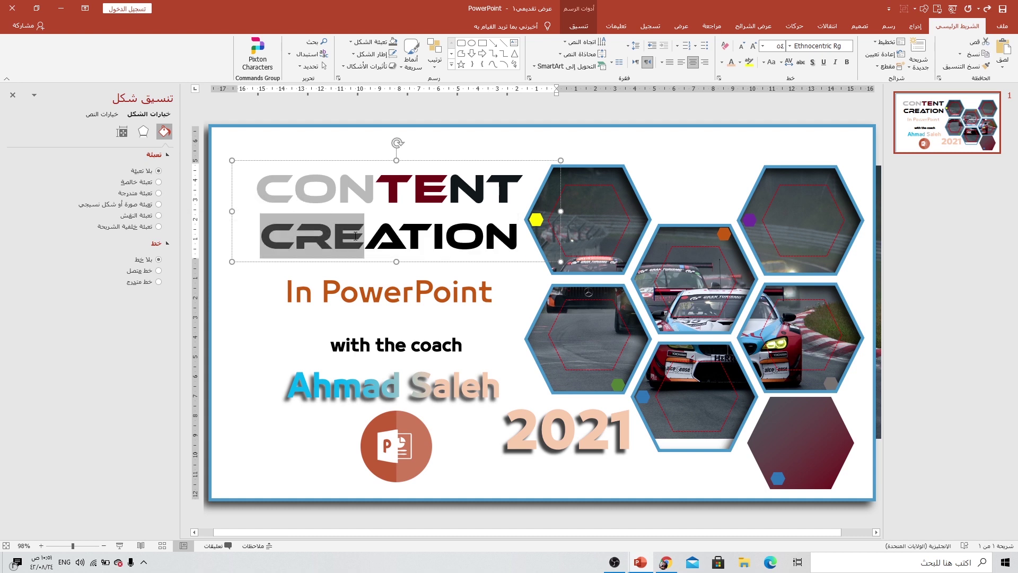
pyautogui.click(739, 62)
pyautogui.click(700, 191)
pyautogui.click(669, 283)
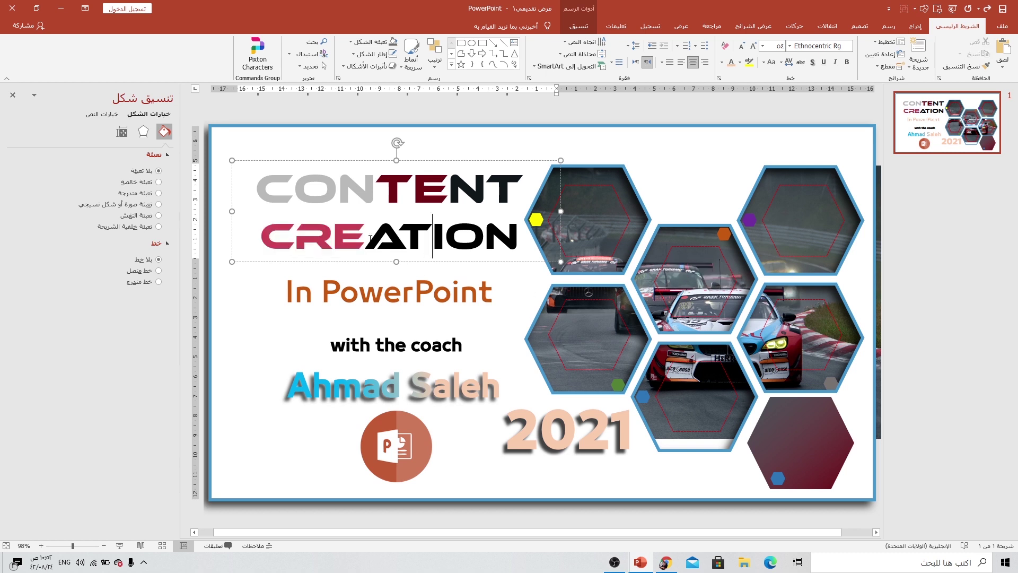
pyautogui.moveTo(369, 238); pyautogui.dragTo(444, 238)
pyautogui.click(722, 62)
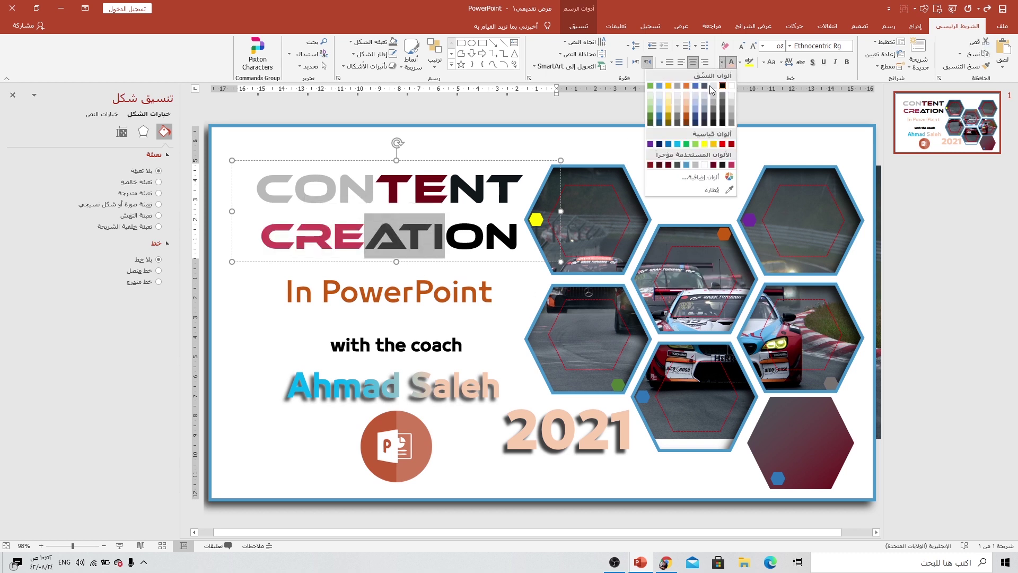
pyautogui.click(705, 178)
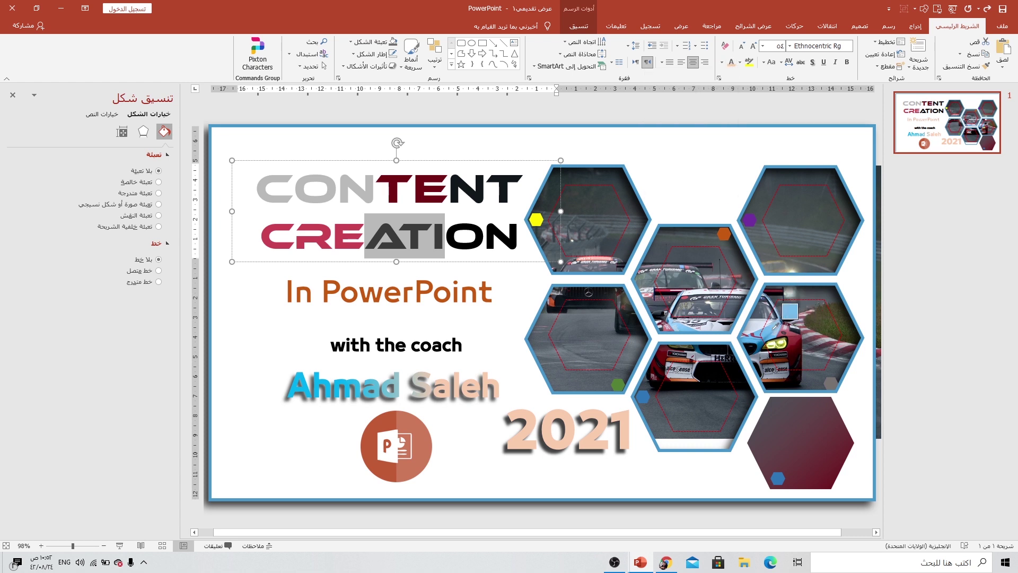
pyautogui.click(787, 313)
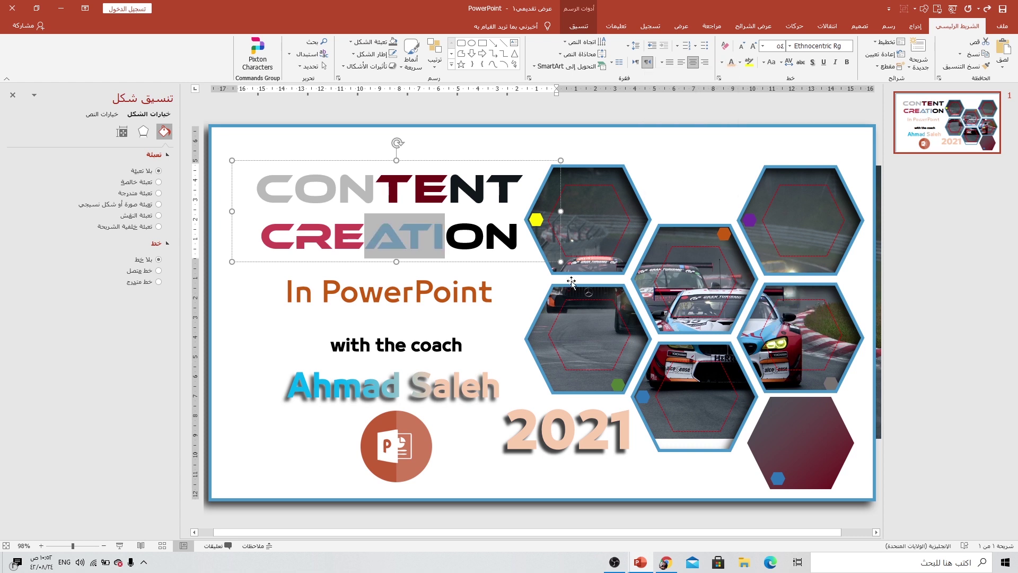
pyautogui.click(518, 244)
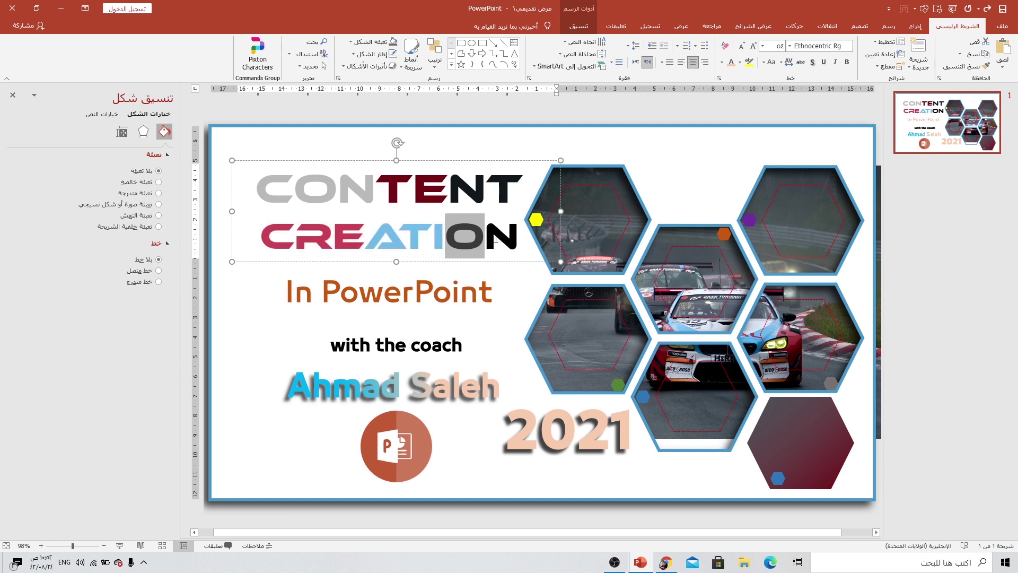
# Step: Give the letters ON the hexagon's dark colour
pyautogui.moveTo(519, 244); pyautogui.dragTo(446, 244)
pyautogui.click(722, 62)
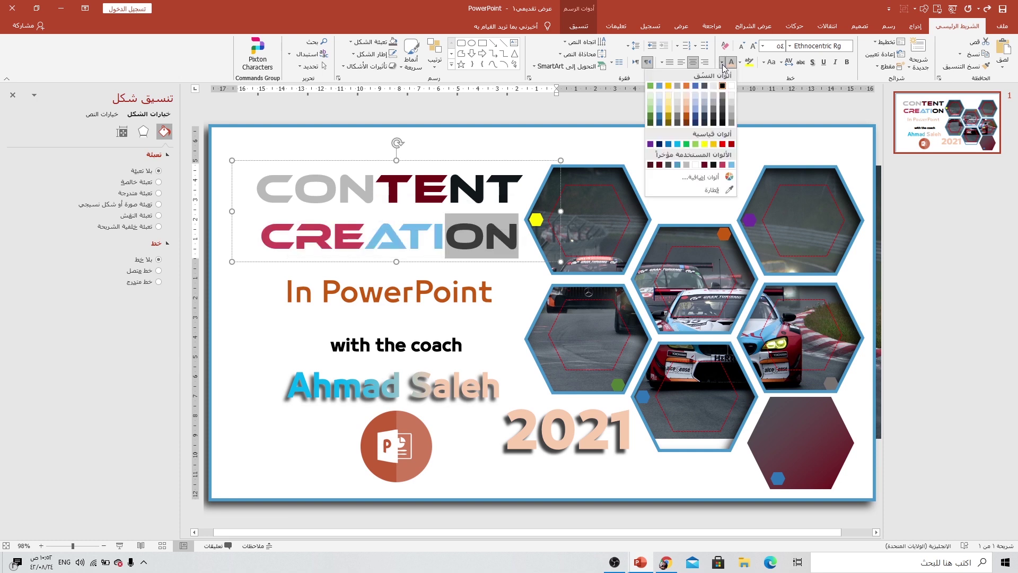
pyautogui.click(701, 189)
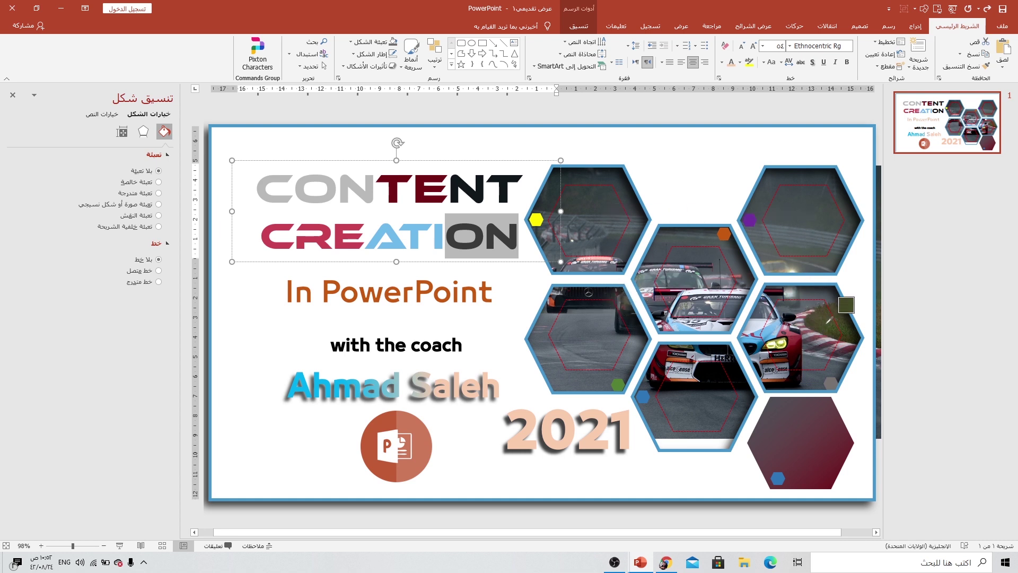
pyautogui.click(822, 302)
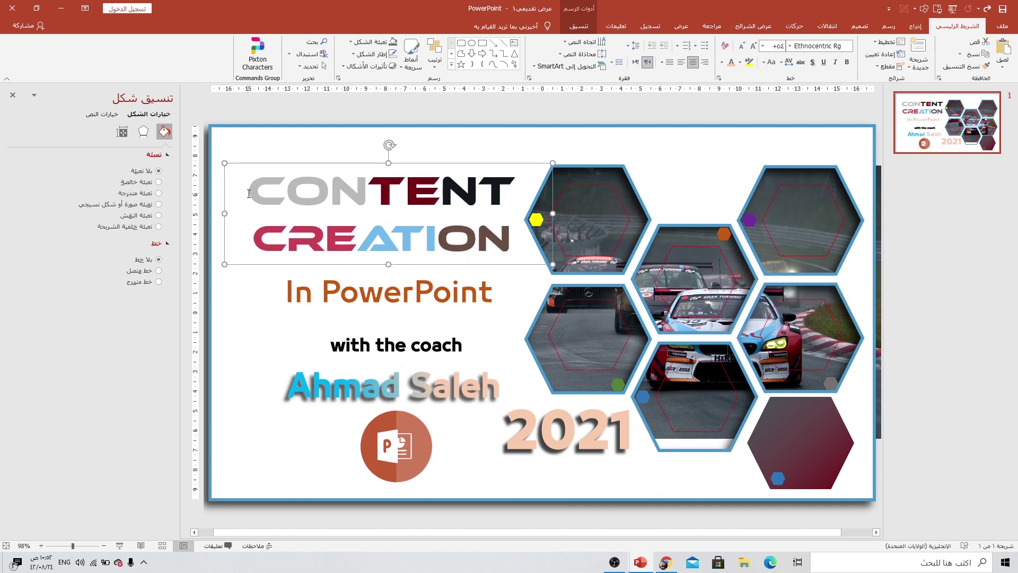
# Step: Apply an outer text shadow to CONTENT CREATION at 13% transparency with increased distance
pyautogui.moveTo(514, 243); pyautogui.dragTo(248, 180)
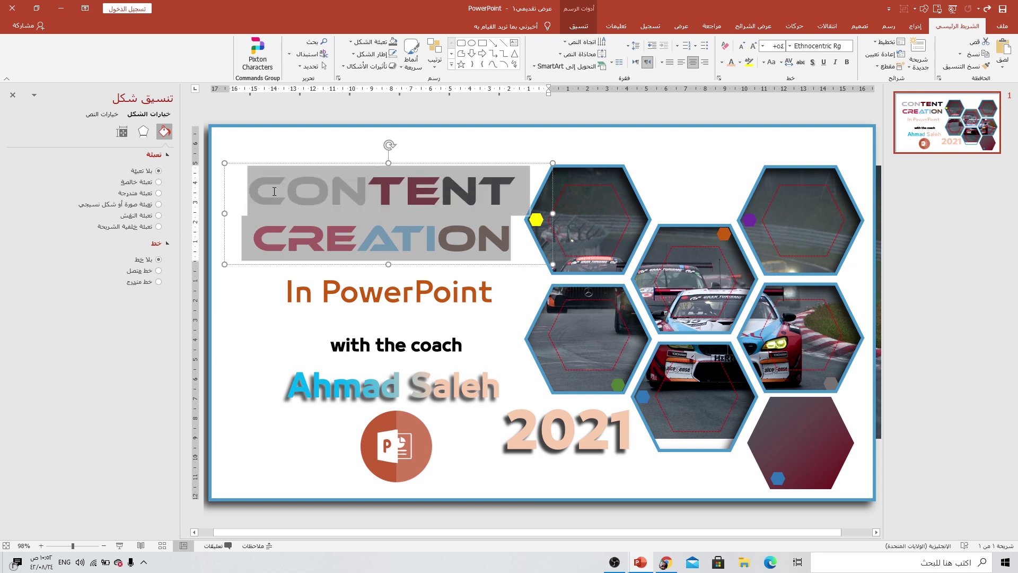
pyautogui.rightClick(303, 191)
pyautogui.click(244, 383)
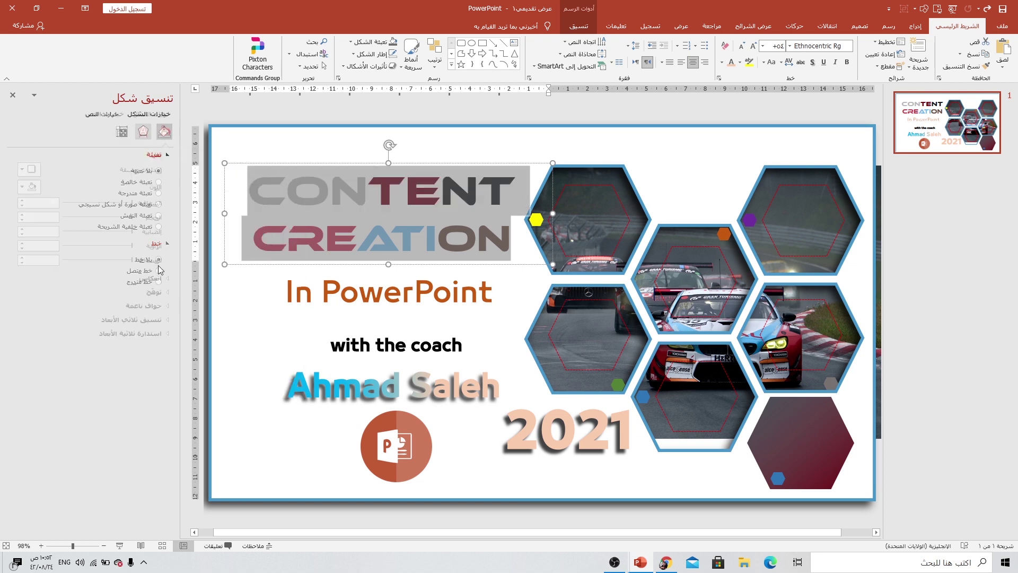
pyautogui.click(24, 169)
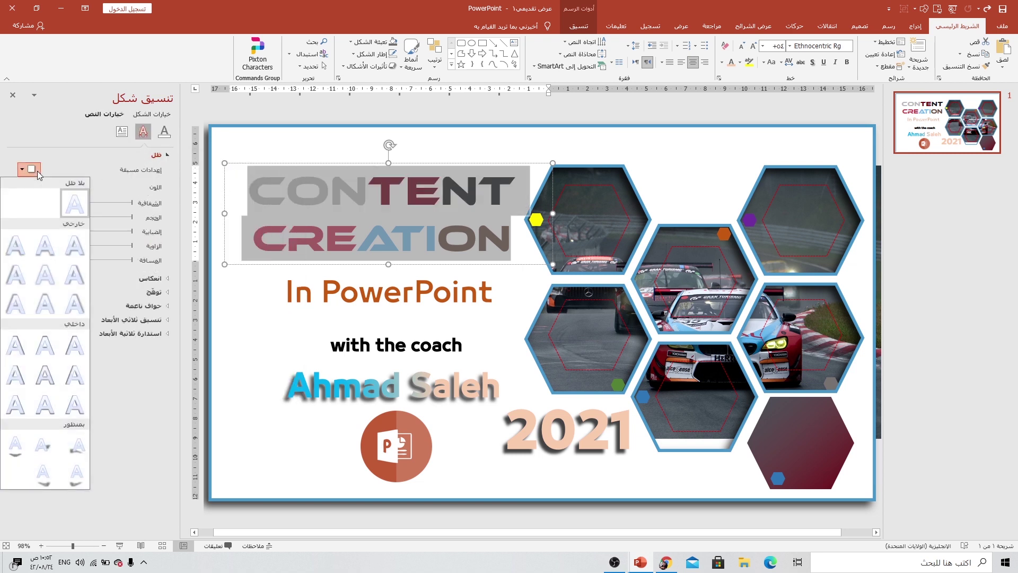
pyautogui.click(16, 245)
pyautogui.moveTo(90, 203); pyautogui.dragTo(125, 203)
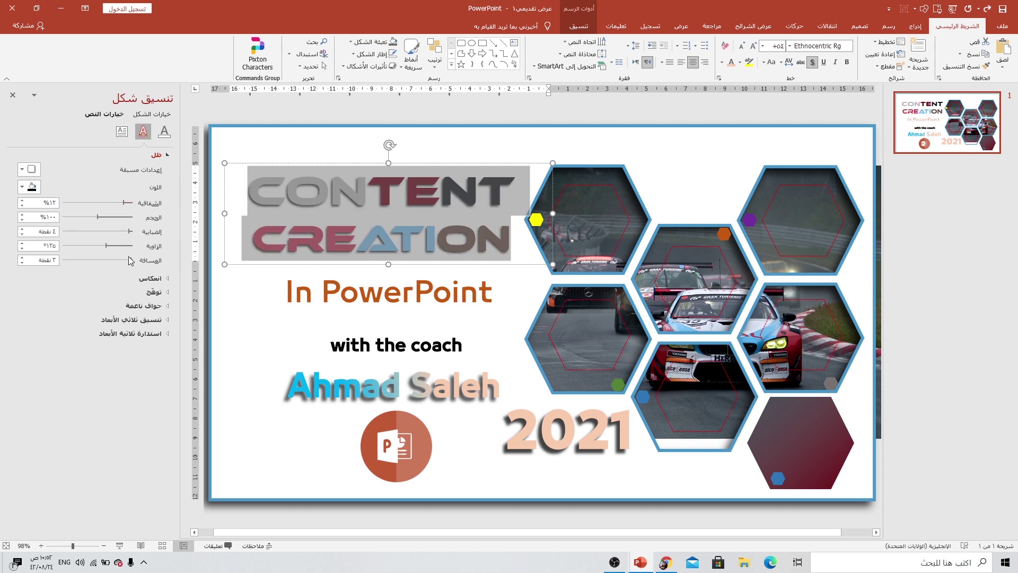
pyautogui.moveTo(130, 260); pyautogui.dragTo(130, 259)
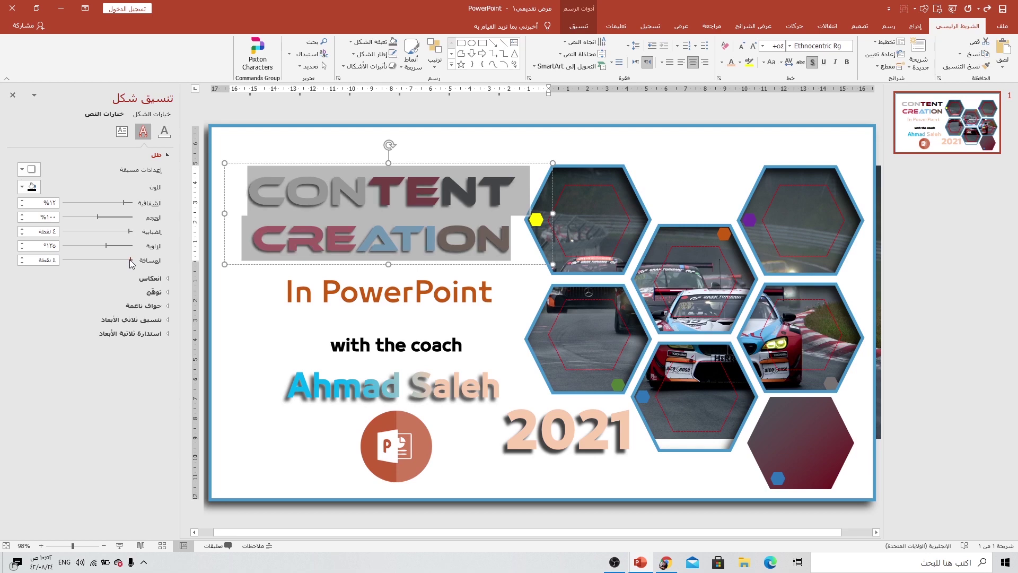
# Step: Close the Format Shape pane and play the title slide as a slide show from the current slide
pyautogui.click(284, 292)
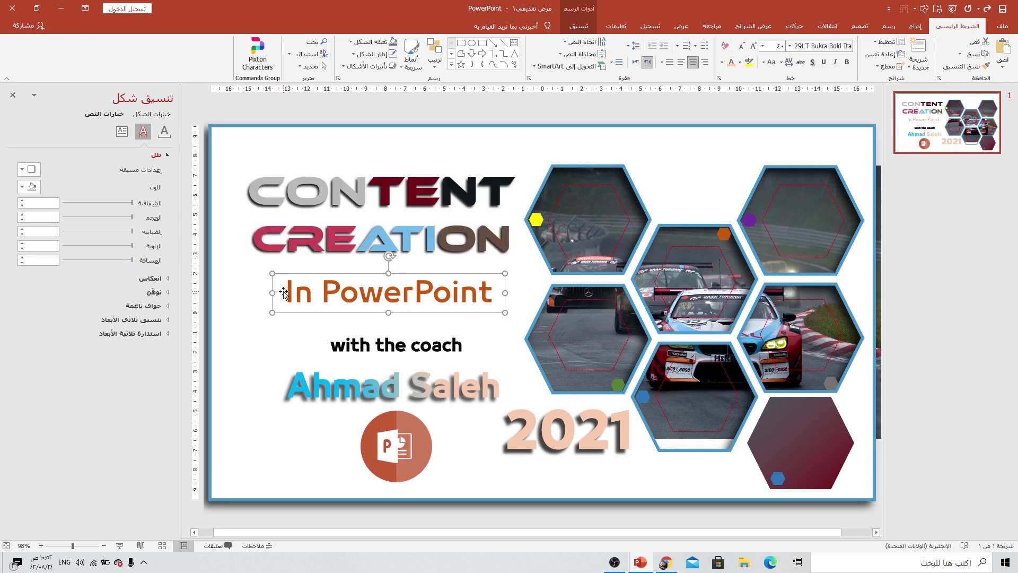
pyautogui.click(14, 98)
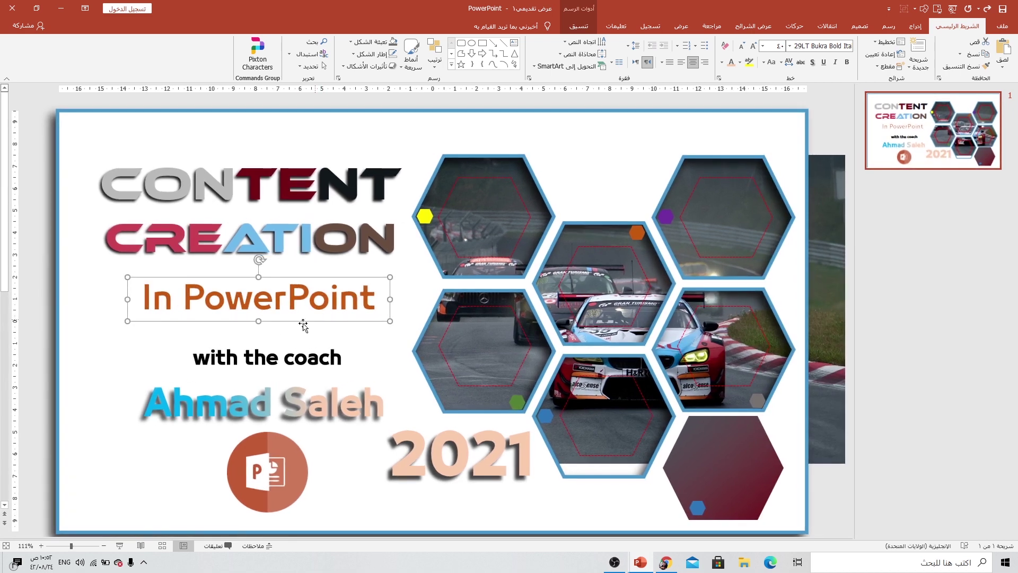
pyautogui.click(119, 545)
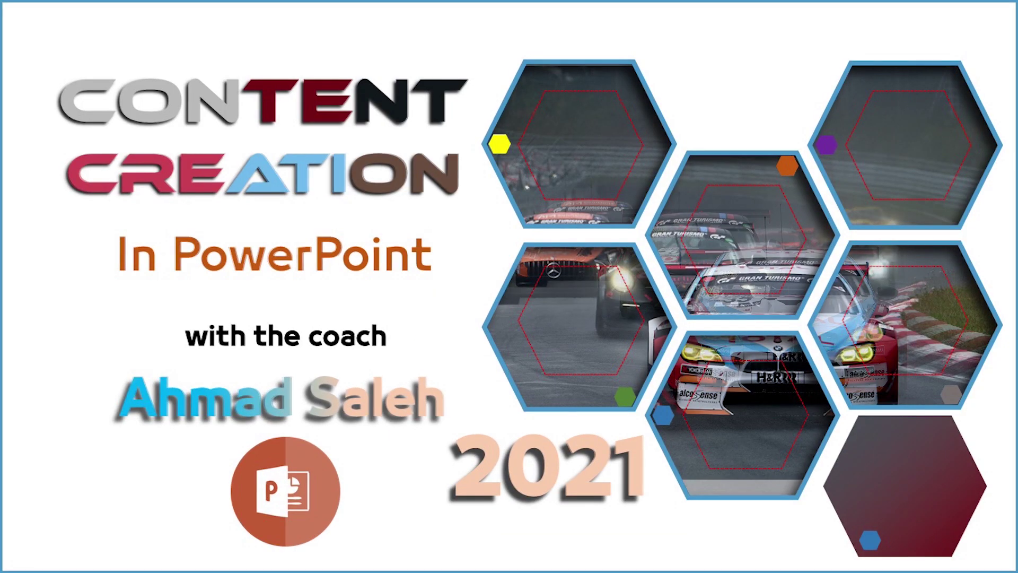